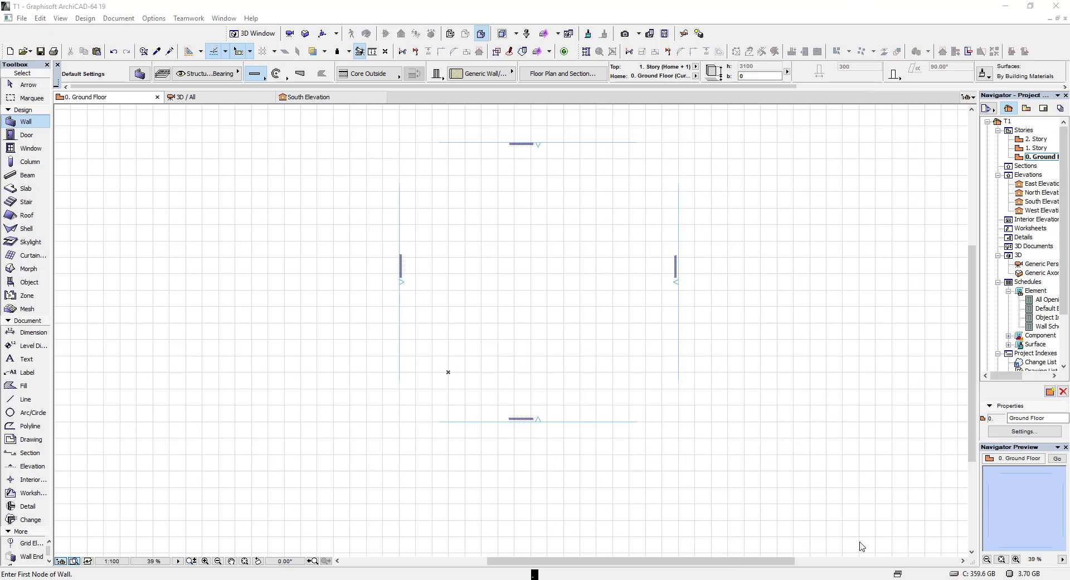
Zoom in and pan the empty plan so the four elevation markers fill the window
{"action": "scroll", "coordinate": [746, 379], "scroll_direction": "up", "scroll_amount": 2}
{"action": "middle_click_drag", "start_coordinate": [602, 339], "coordinate": [534, 412]}
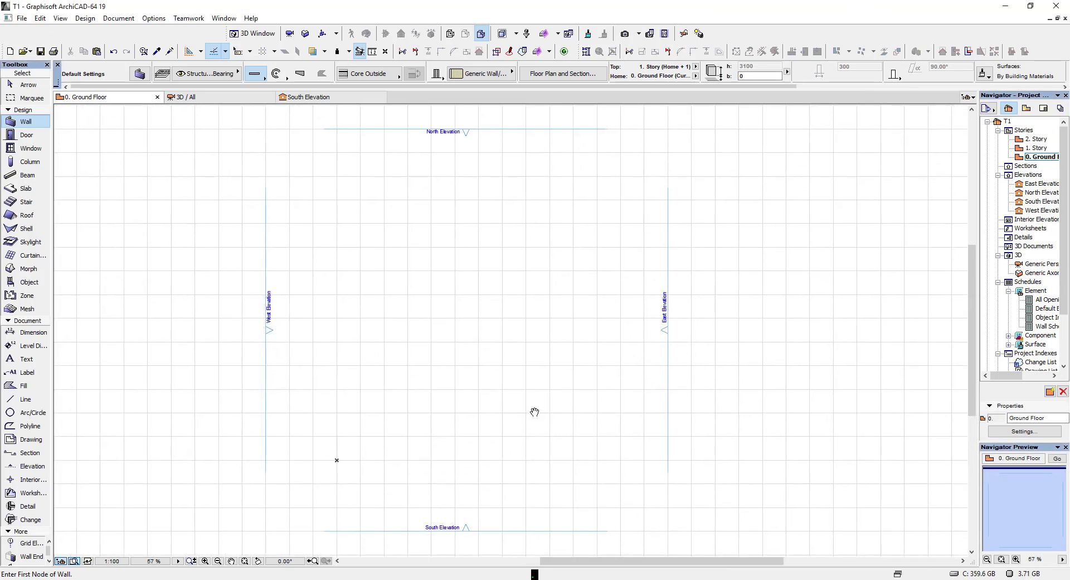
{"action": "middle_click_drag", "start_coordinate": [186, 174], "coordinate": [233, 186]}
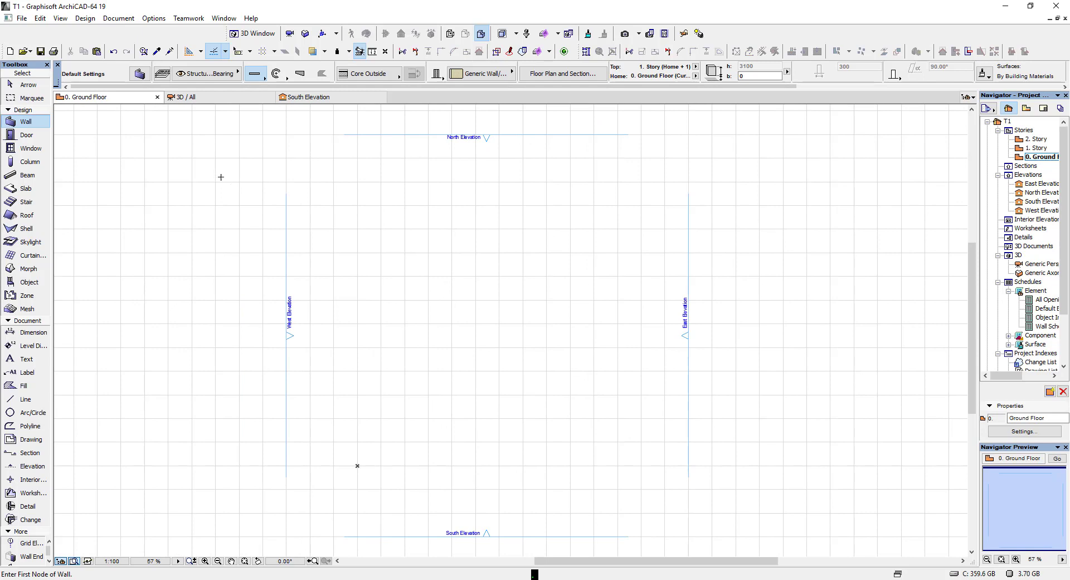
Set both Model Unit and Layout Unit to centimeter in the Working Units preferences
{"action": "left_click", "coordinate": [159, 21]}
{"action": "mouse_move", "coordinate": [184, 139]}
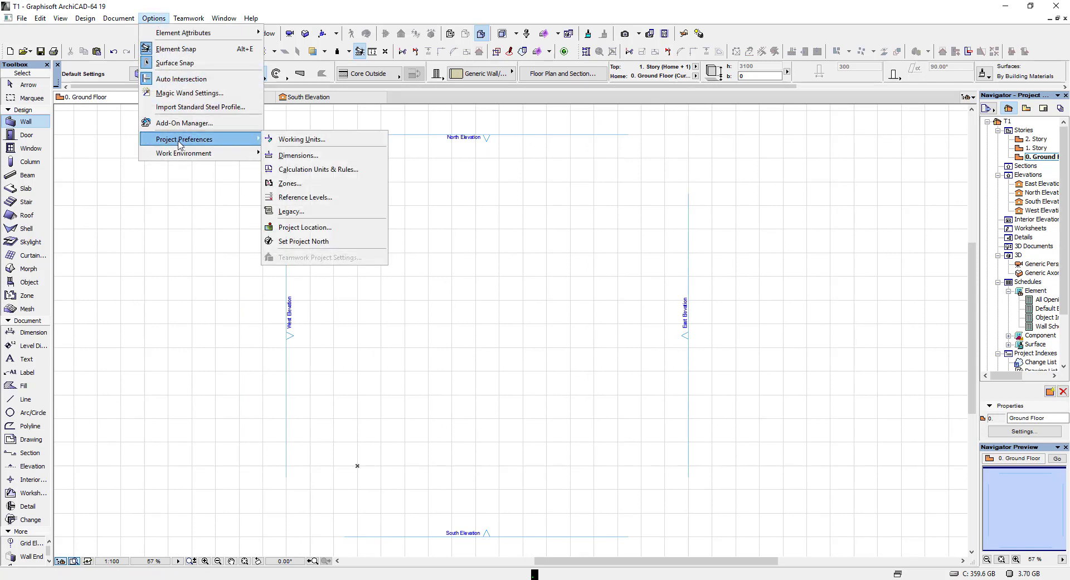
{"action": "left_click", "coordinate": [300, 142]}
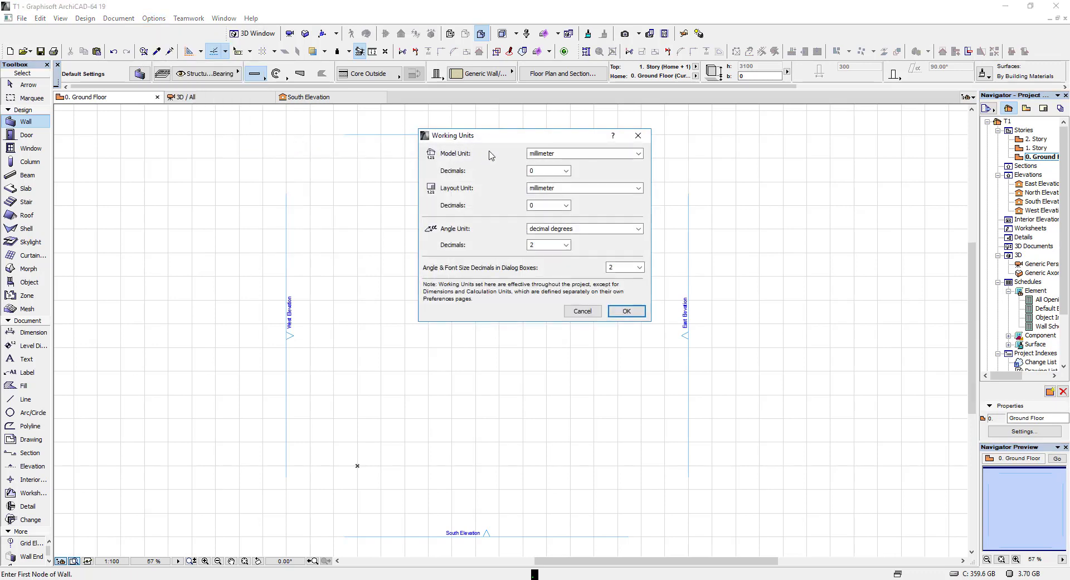
{"action": "left_click_drag", "start_coordinate": [471, 160], "coordinate": [447, 167]}
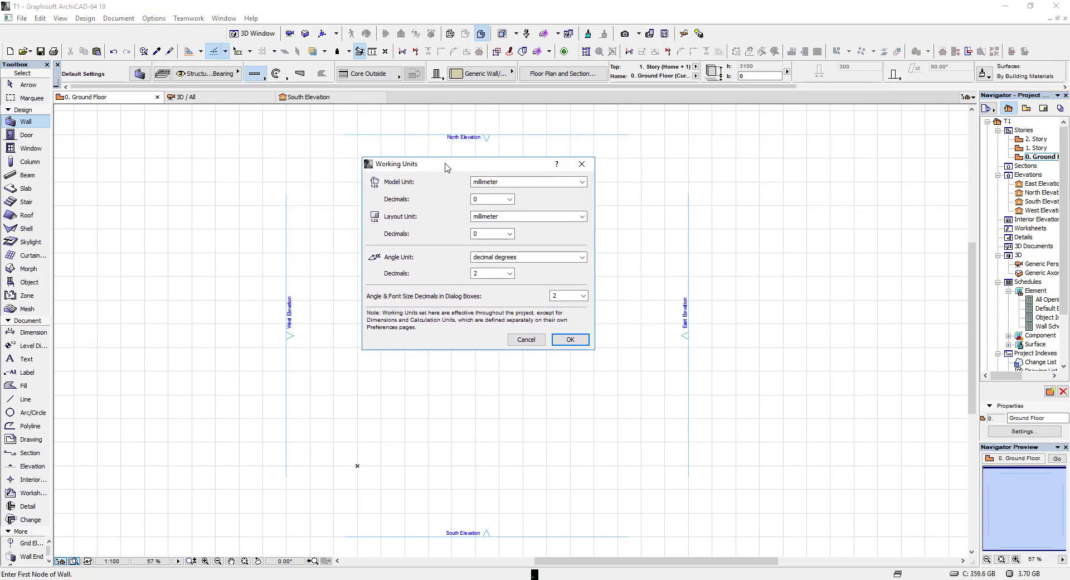
{"action": "left_click", "coordinate": [482, 184]}
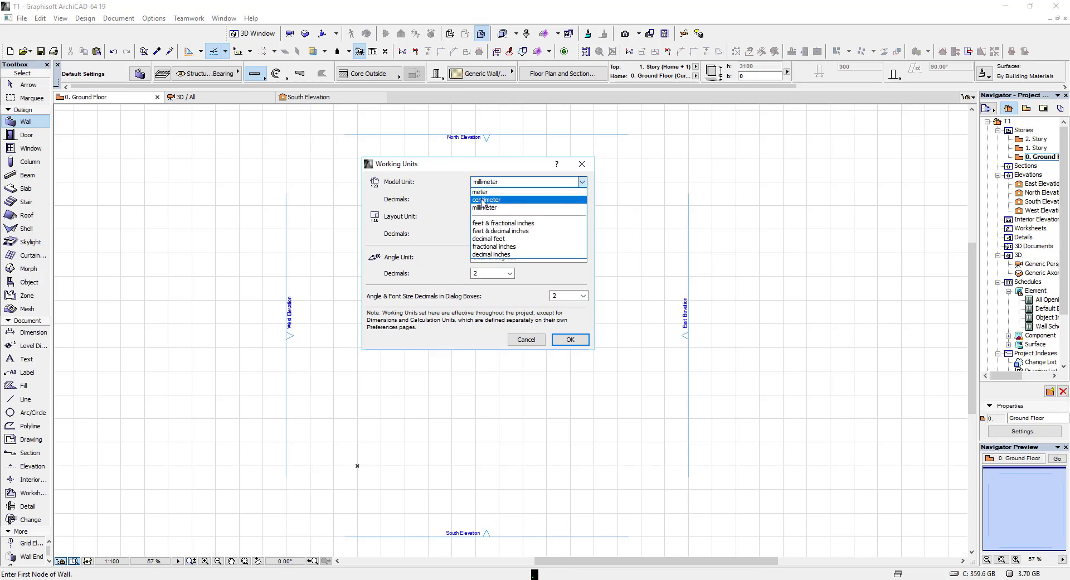
{"action": "left_click", "coordinate": [482, 200]}
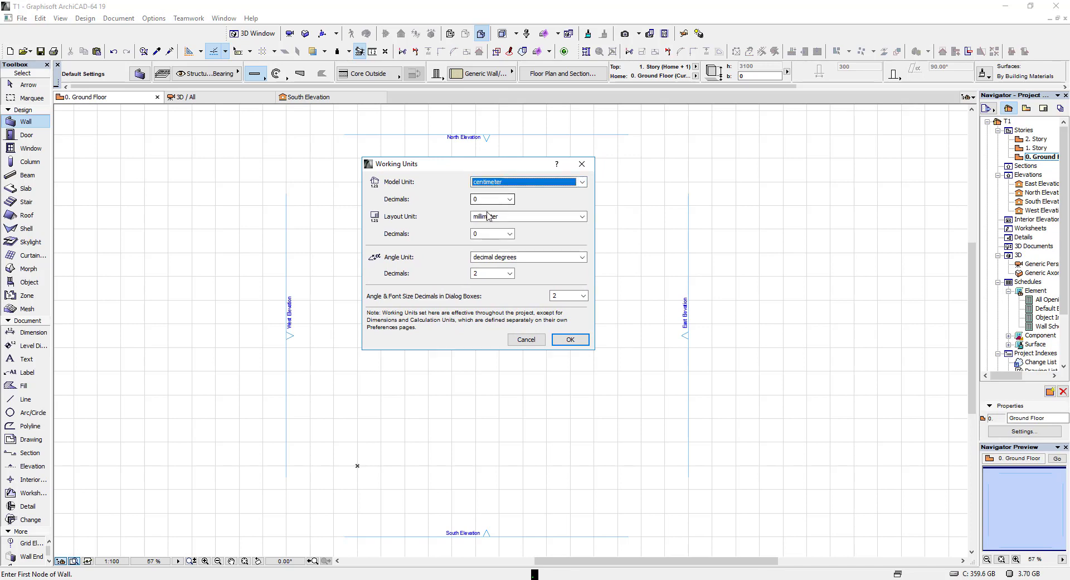
{"action": "left_click", "coordinate": [487, 217]}
{"action": "left_click", "coordinate": [497, 243]}
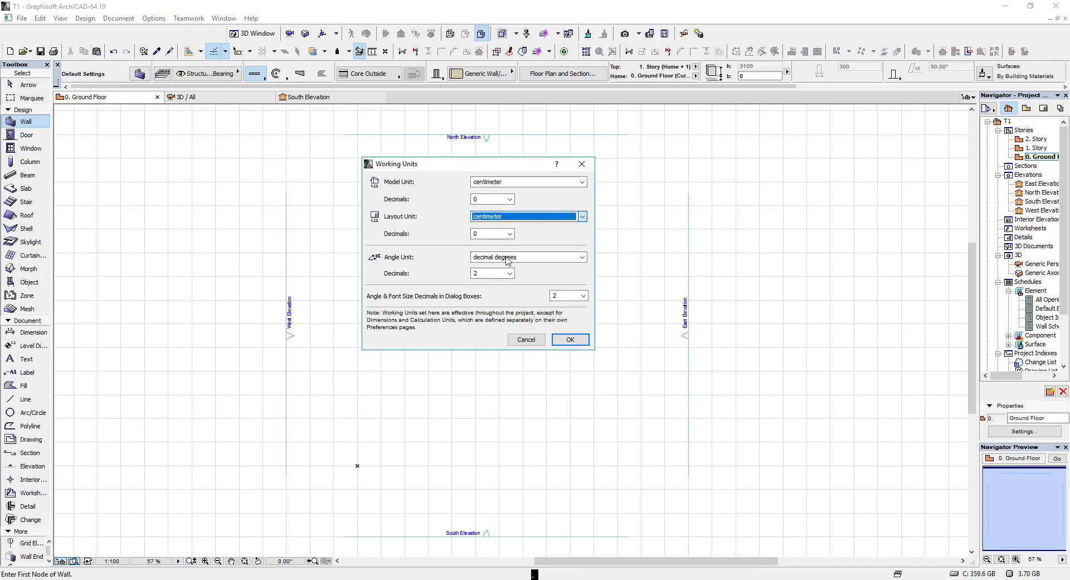
{"action": "left_click", "coordinate": [571, 340]}
Set the Dimensions preferences to centimeter units with 0 decimals
{"action": "left_click", "coordinate": [154, 18]}
{"action": "mouse_move", "coordinate": [183, 139]}
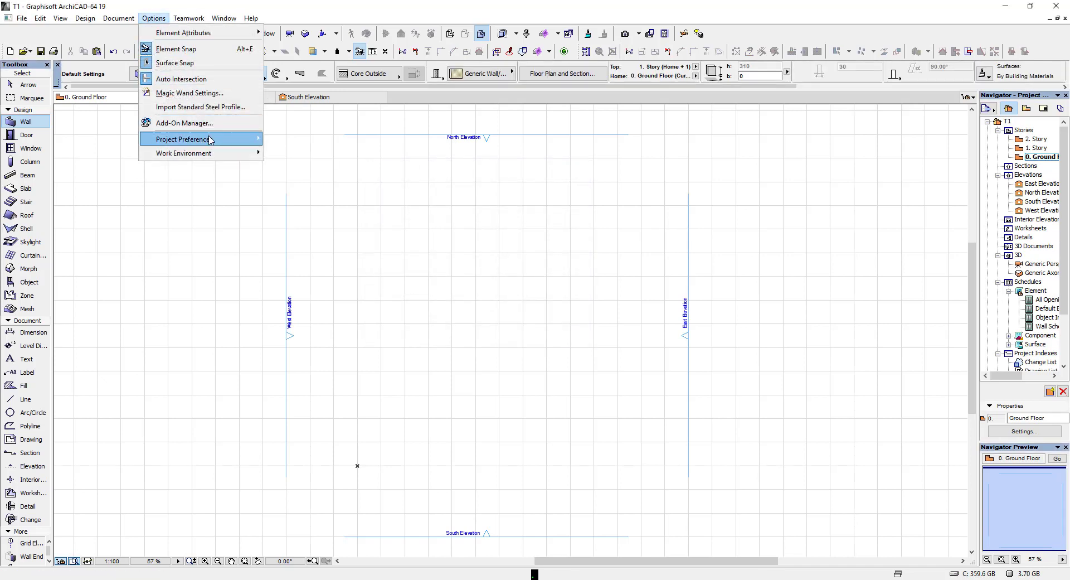
{"action": "left_click", "coordinate": [290, 156]}
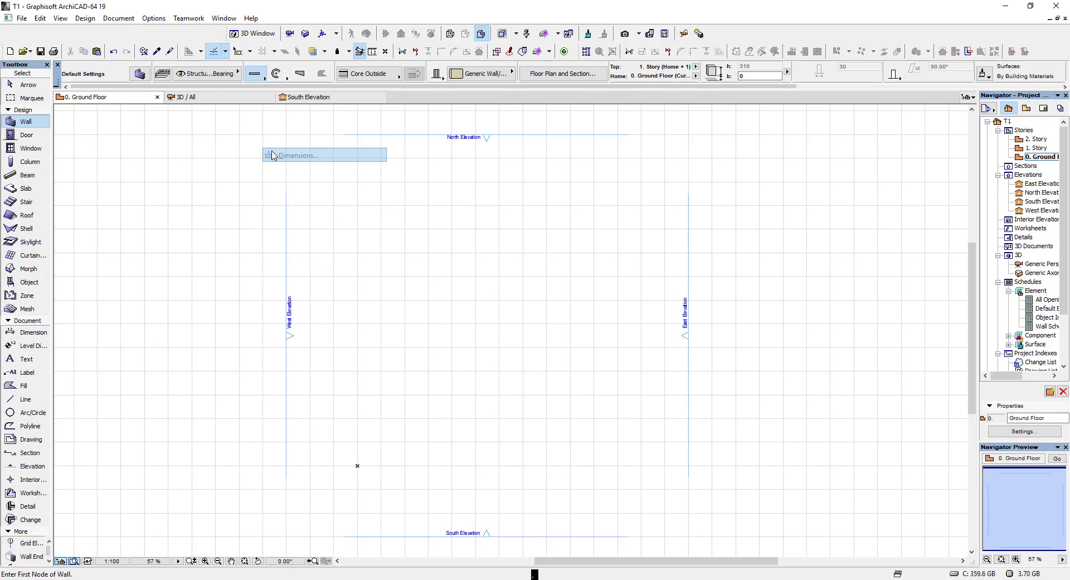
{"action": "left_click", "coordinate": [544, 247]}
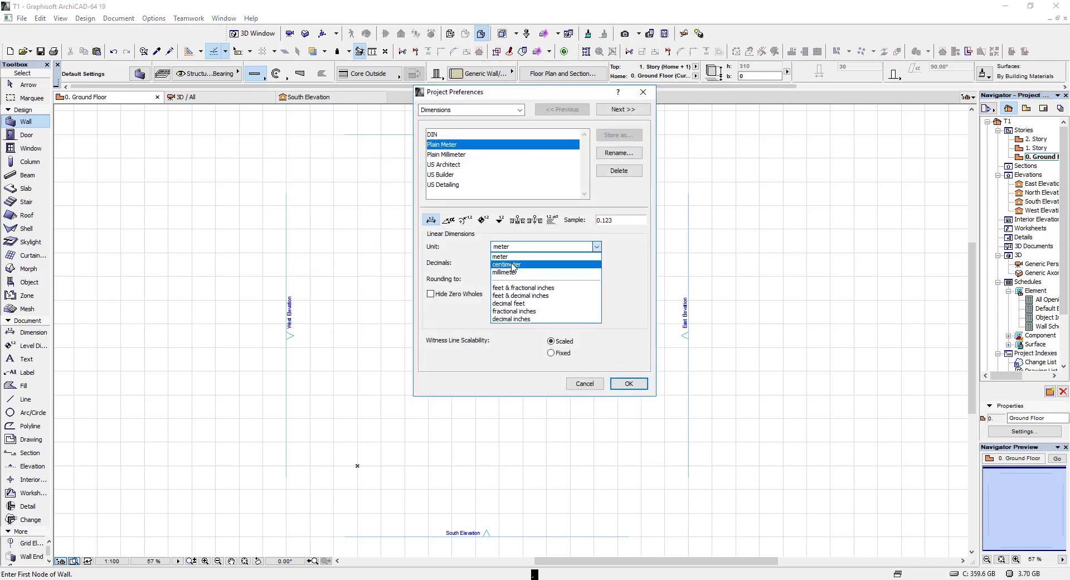
{"action": "left_click", "coordinate": [518, 269]}
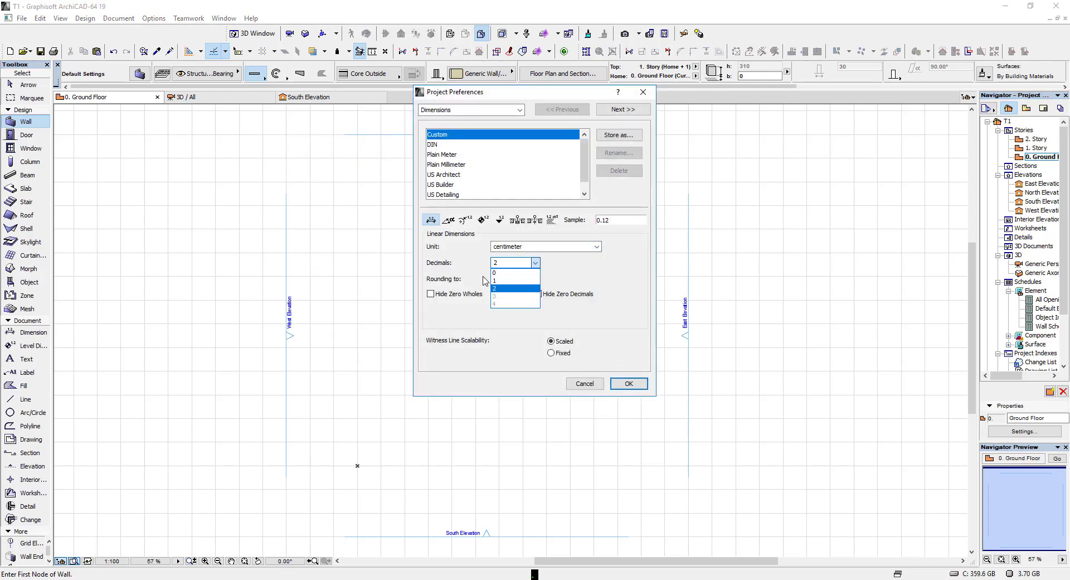
{"action": "left_click", "coordinate": [495, 273]}
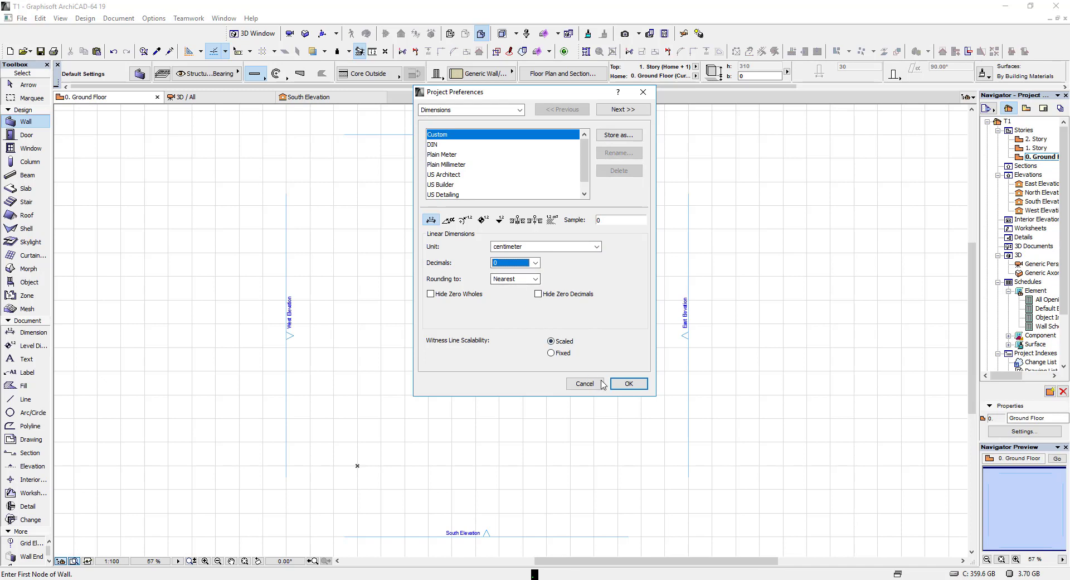
{"action": "left_click", "coordinate": [623, 385]}
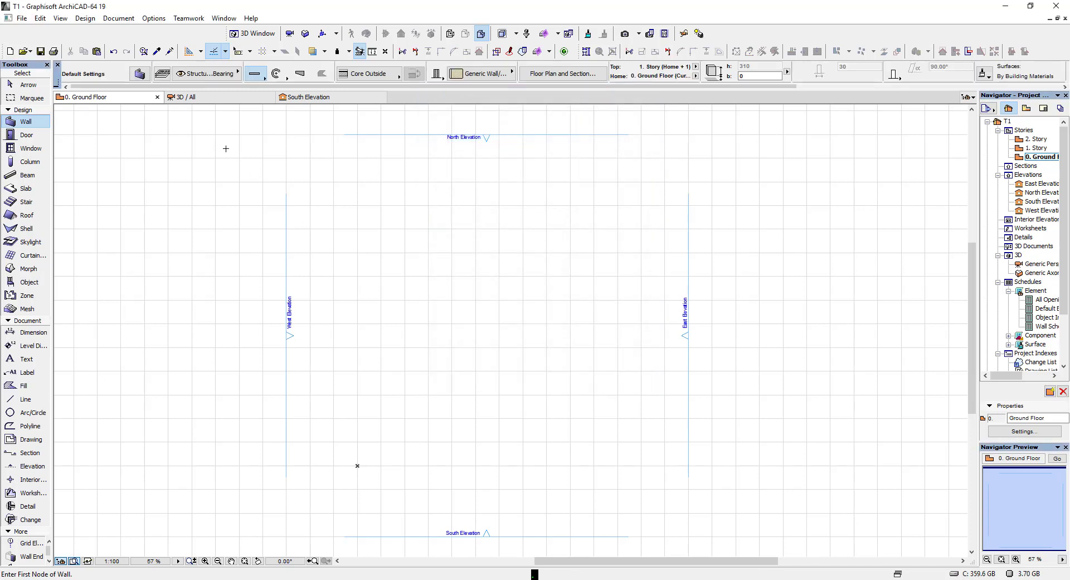
{"action": "middle_click_drag", "start_coordinate": [226, 149], "coordinate": [282, 153]}
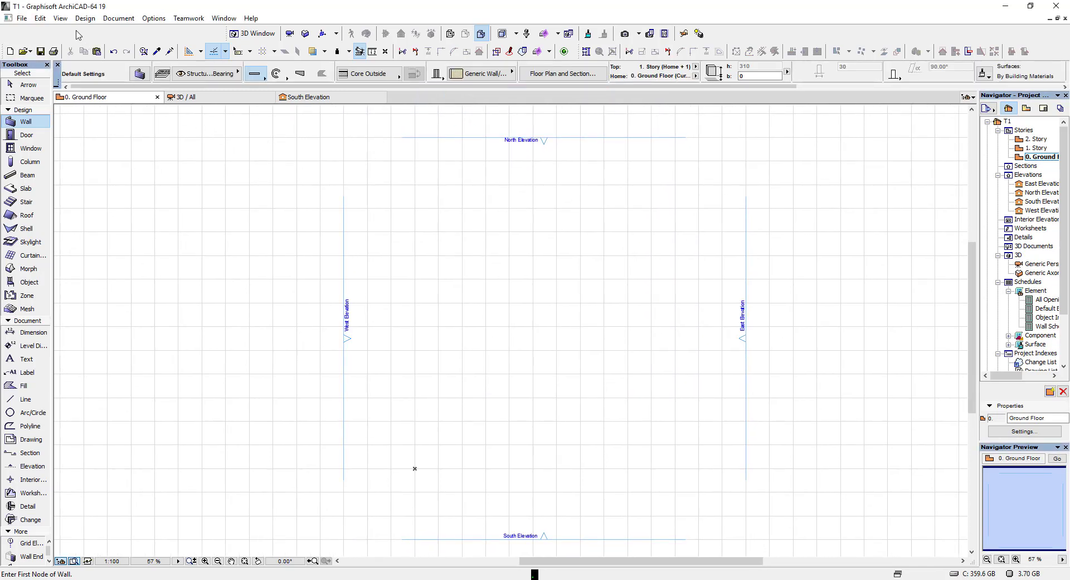
Set both Main Grid Spacing values to 20 in Grids & Background options
{"action": "left_click", "coordinate": [60, 19]}
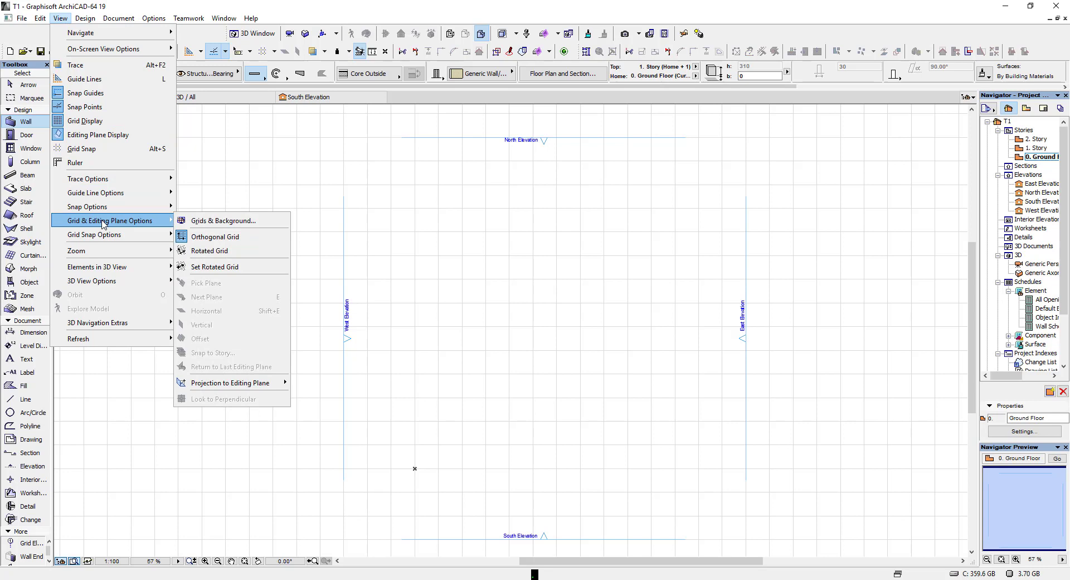
{"action": "mouse_move", "coordinate": [109, 220]}
{"action": "left_click", "coordinate": [195, 227]}
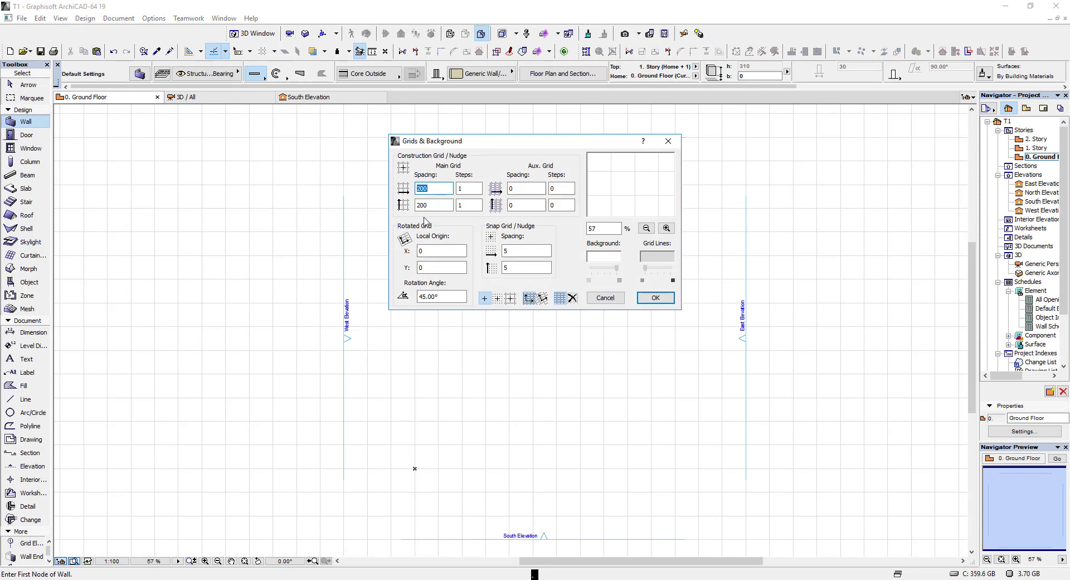
{"action": "left_click", "coordinate": [435, 189]}
{"action": "left_click", "coordinate": [436, 206]}
{"action": "type", "text": "20"}
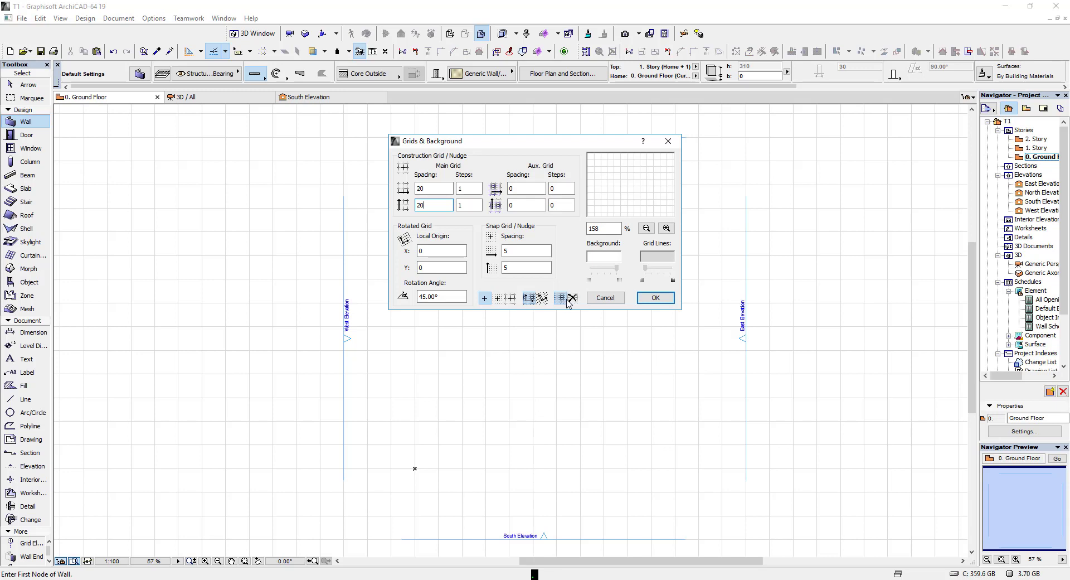
{"action": "left_click", "coordinate": [571, 298]}
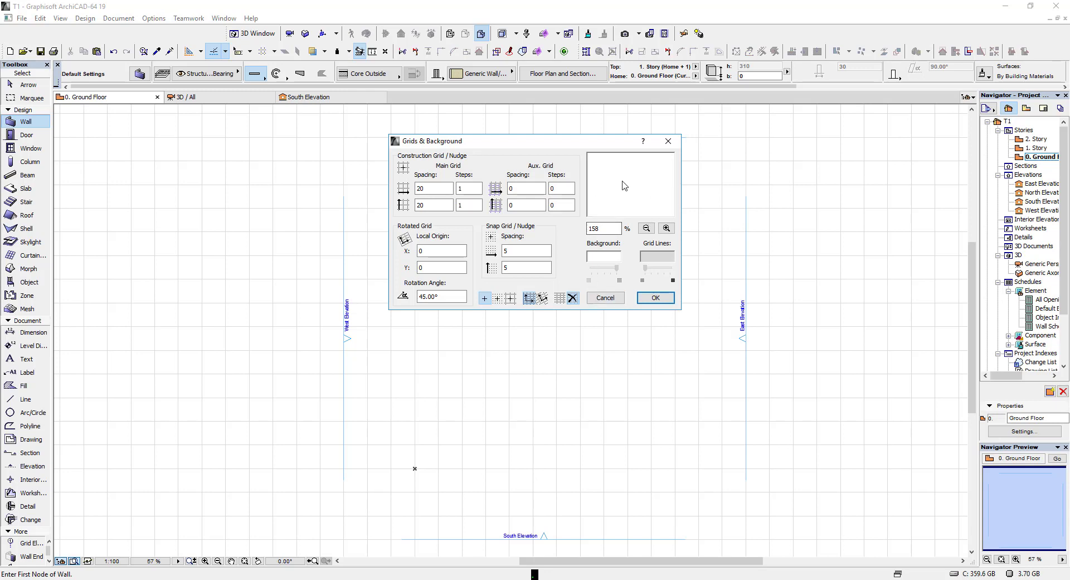
{"action": "left_click", "coordinate": [560, 298]}
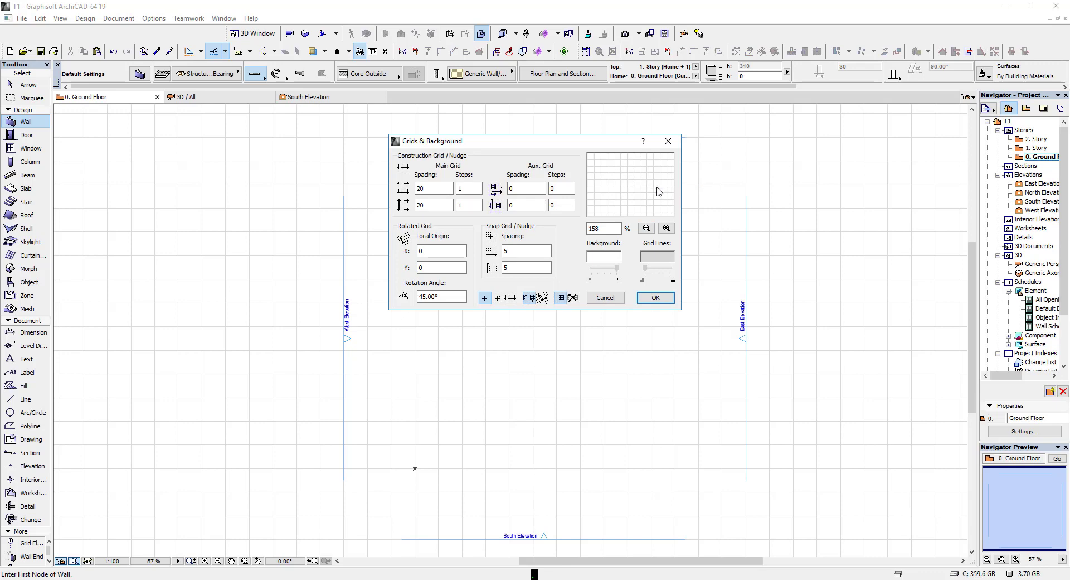
{"action": "left_click", "coordinate": [651, 298]}
{"action": "mouse_move", "coordinate": [645, 298]}
{"action": "middle_mouse_down"}
{"action": "mouse_move", "coordinate": [581, 276]}
{"action": "mouse_move", "coordinate": [606, 304]}
{"action": "middle_mouse_up"}
{"action": "scroll", "coordinate": [554, 294], "scroll_direction": "up", "scroll_amount": 3}
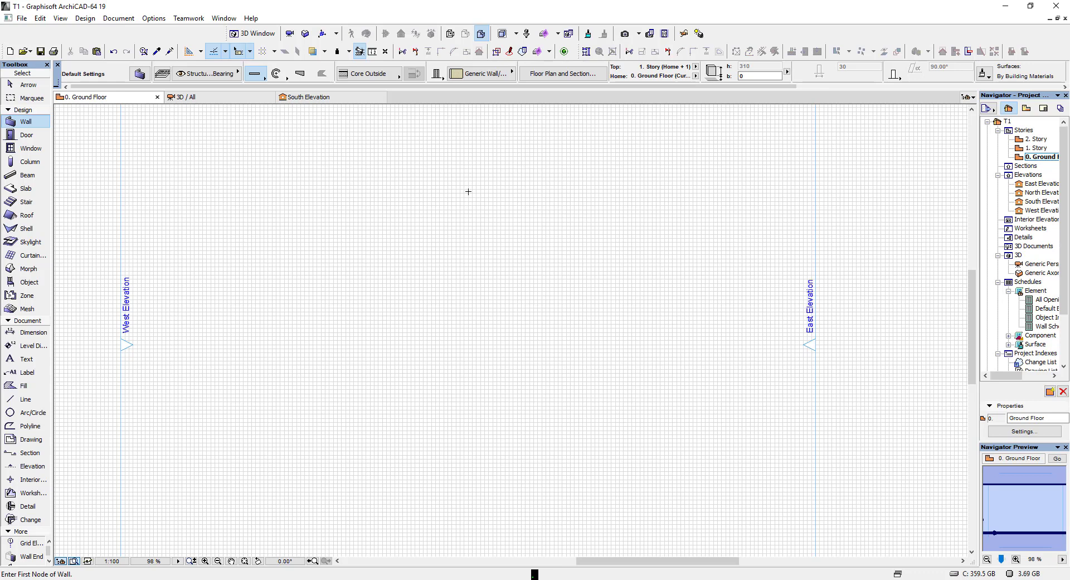
Open Story Settings from the Navigator and check the Ground Floor's 310 height to next story
{"action": "left_click", "coordinate": [1017, 132]}
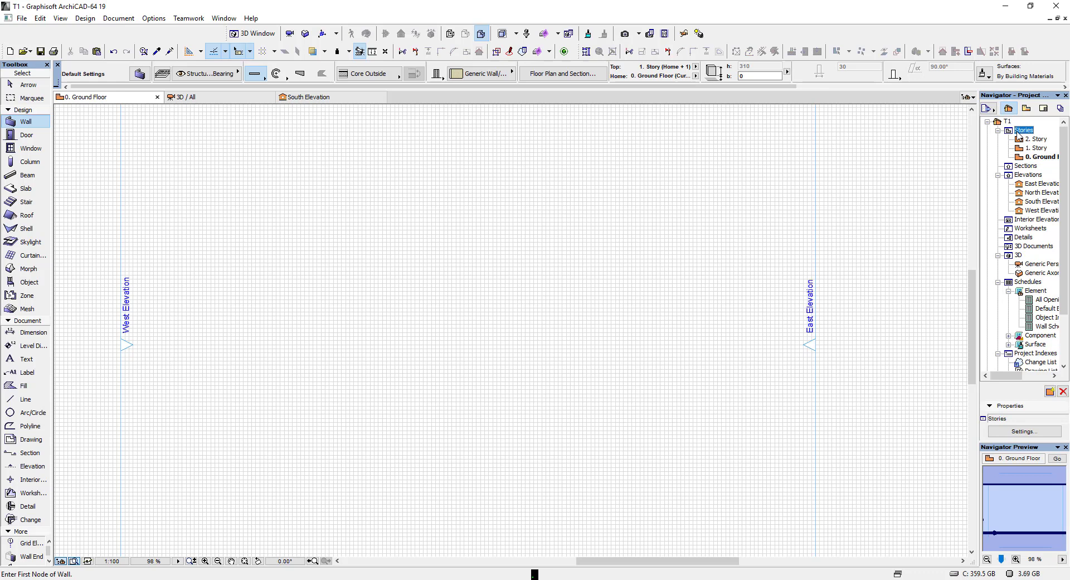
{"action": "right_click", "coordinate": [1017, 132]}
{"action": "left_click", "coordinate": [1003, 172]}
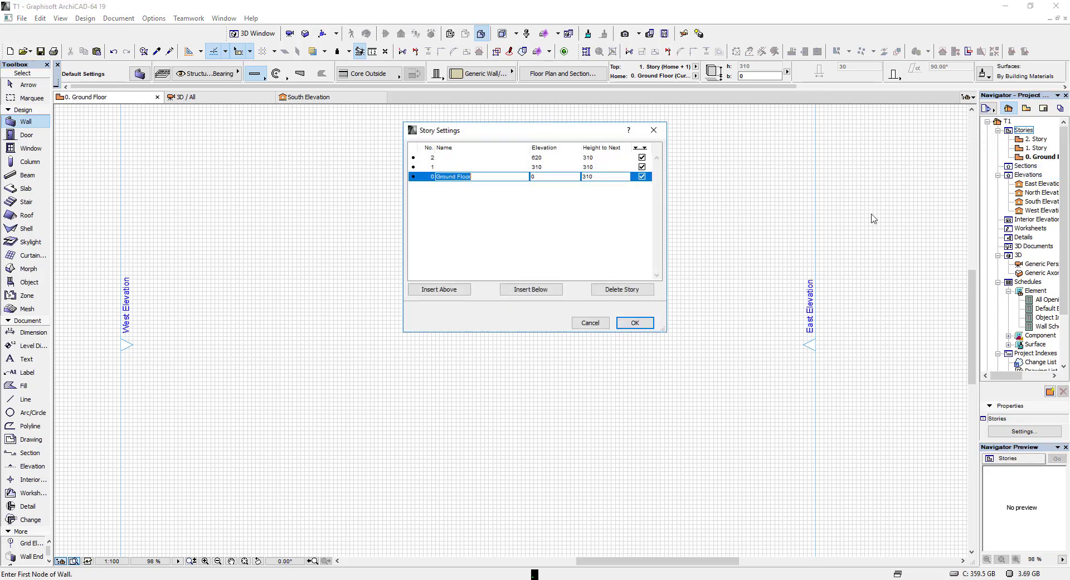
{"action": "left_click", "coordinate": [598, 176]}
{"action": "left_click_drag", "start_coordinate": [579, 183], "coordinate": [569, 183]}
{"action": "left_click", "coordinate": [594, 176]}
Accept the story settings with 310 cm story heights and reframe the floor plan
{"action": "left_click", "coordinate": [635, 323]}
{"action": "scroll", "coordinate": [539, 330], "scroll_direction": "up", "scroll_amount": 5}
{"action": "mouse_move", "coordinate": [540, 329]}
{"action": "middle_mouse_down"}
{"action": "mouse_move", "coordinate": [503, 250]}
{"action": "mouse_move", "coordinate": [445, 229]}
{"action": "middle_mouse_up"}
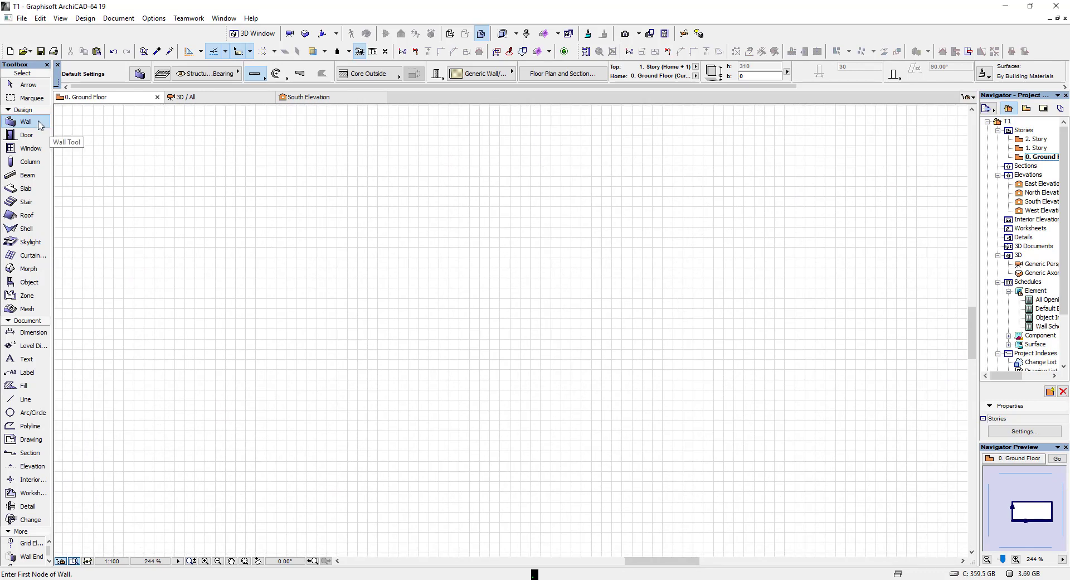
{"action": "middle_click_drag", "start_coordinate": [66, 132], "coordinate": [186, 197]}
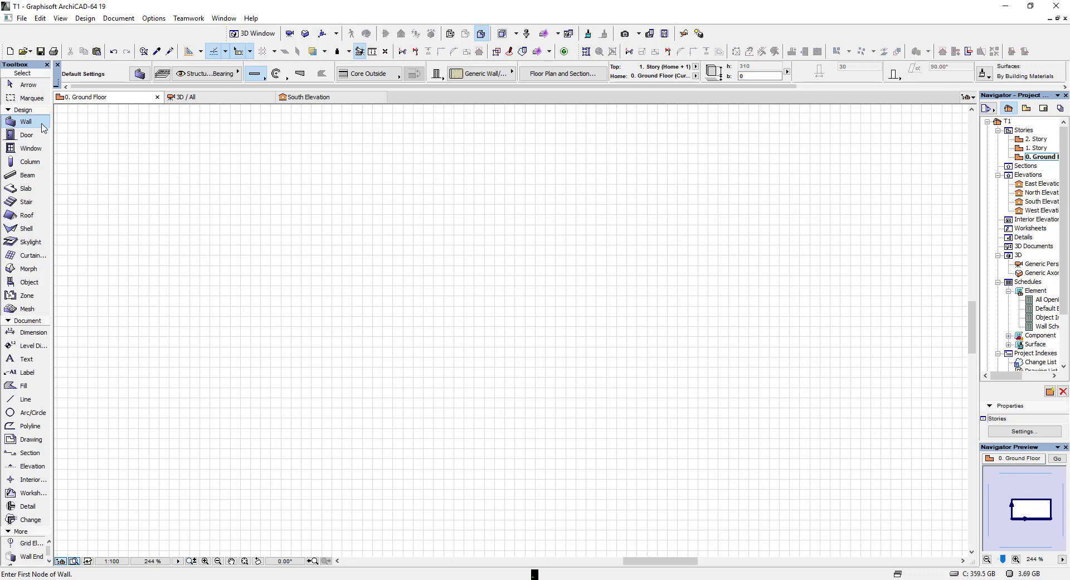
Set wall defaults: unlinked top, 310 cm height, 20 cm thickness, stucco surface overrides
{"action": "double_click", "coordinate": [42, 128]}
{"action": "left_click", "coordinate": [467, 106]}
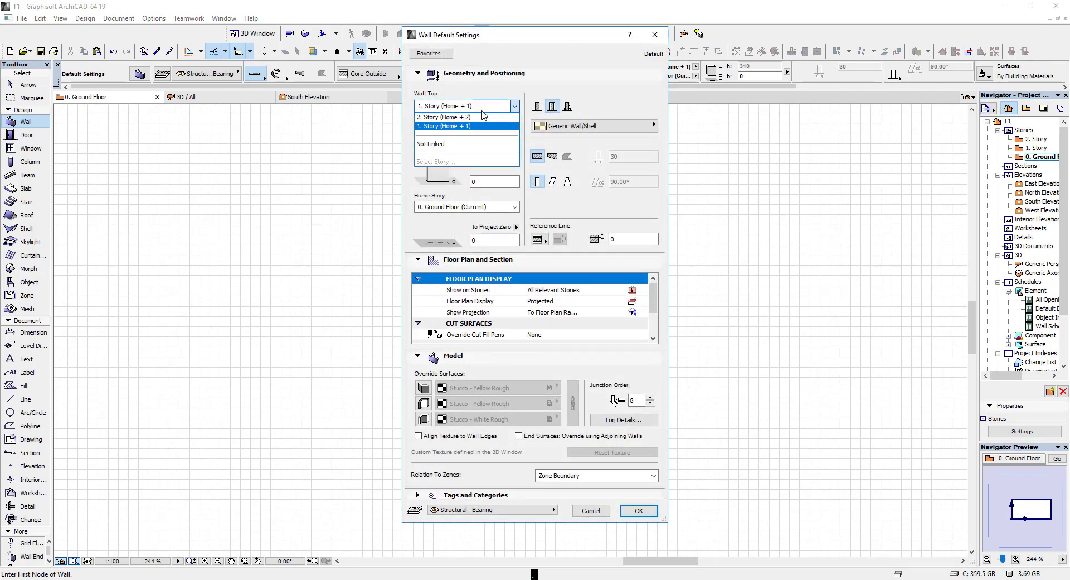
{"action": "left_click", "coordinate": [446, 144]}
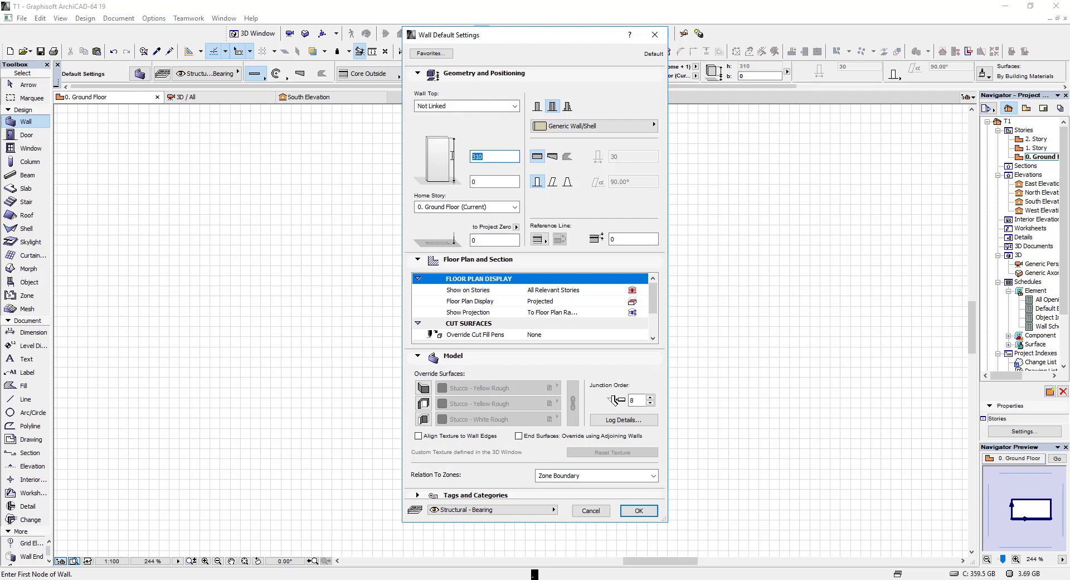
{"action": "left_click", "coordinate": [487, 156]}
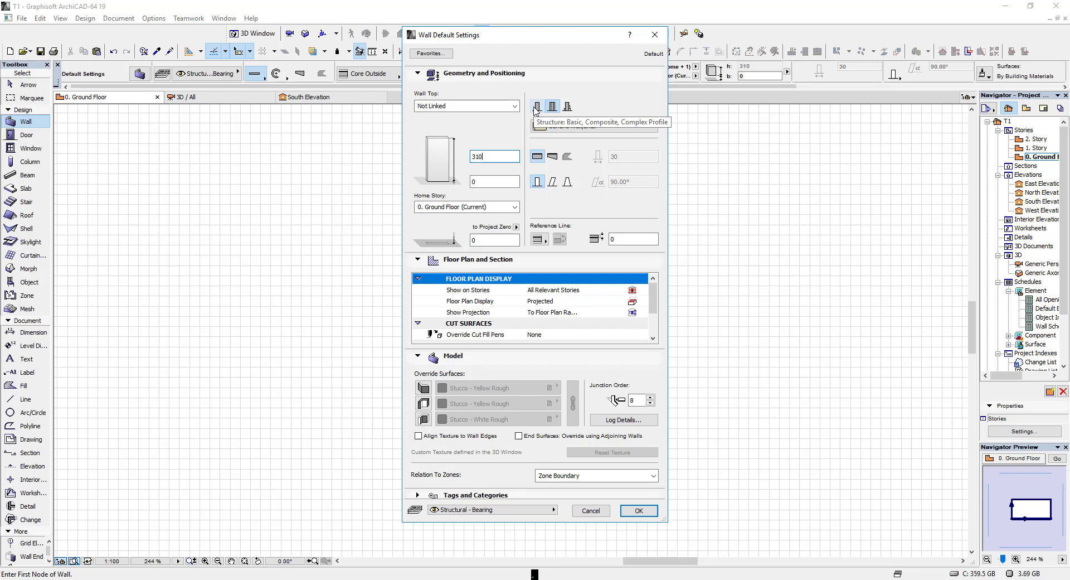
{"action": "left_click", "coordinate": [536, 107]}
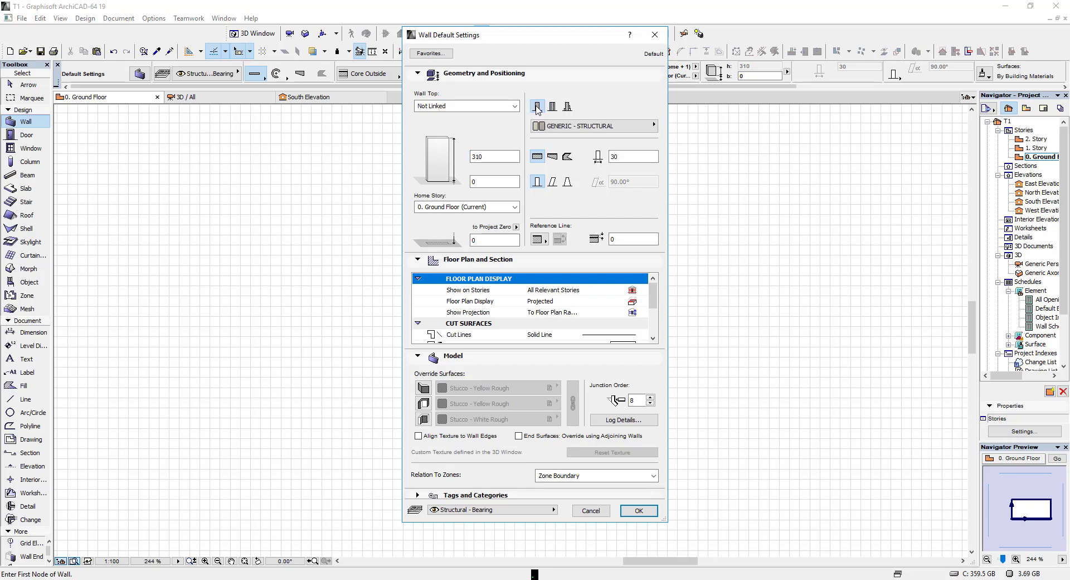
{"action": "left_click", "coordinate": [626, 158]}
{"action": "left_click_drag", "start_coordinate": [626, 158], "coordinate": [606, 156]}
{"action": "type", "text": "20"}
{"action": "left_click", "coordinate": [423, 388]}
{"action": "left_click", "coordinate": [423, 403]}
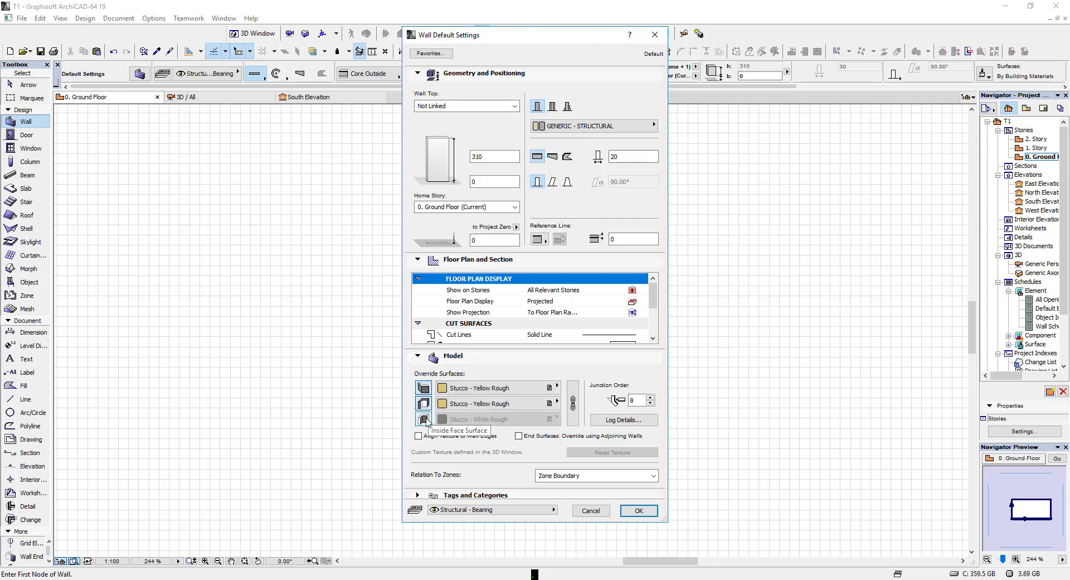
{"action": "left_click", "coordinate": [424, 419]}
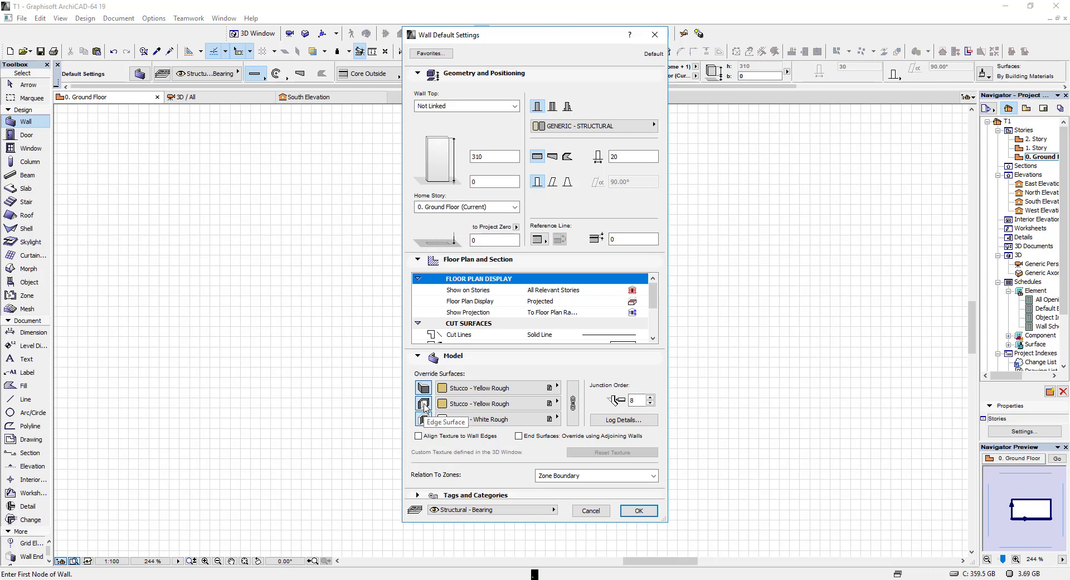
{"action": "left_click", "coordinate": [639, 511]}
Pan and zoom the empty plan to bring the North Elevation marker into view, then open the File menu
{"action": "scroll", "coordinate": [557, 323], "scroll_direction": "down", "scroll_amount": 5}
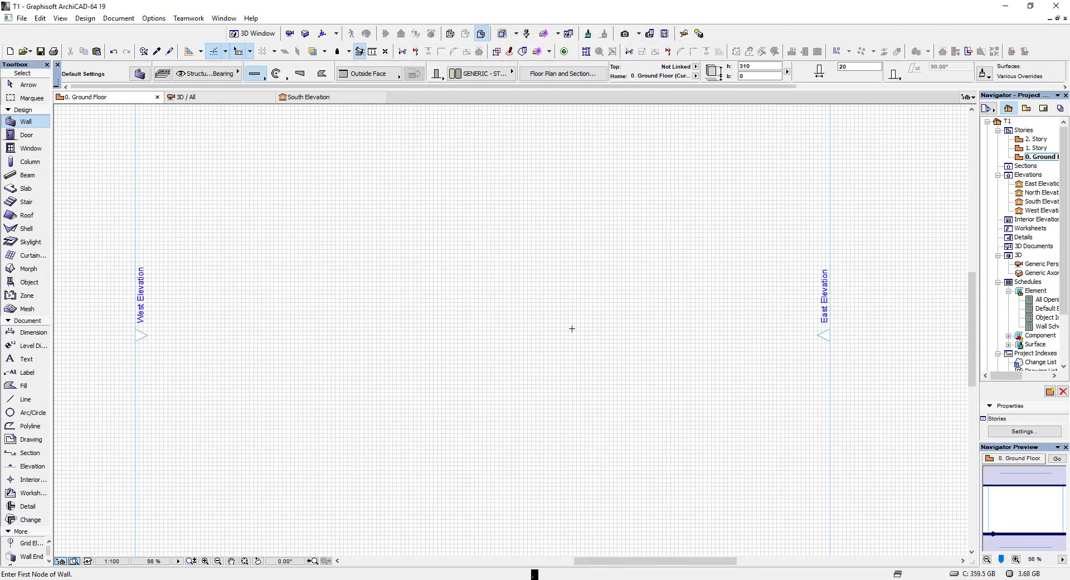
{"action": "mouse_move", "coordinate": [572, 328]}
{"action": "middle_mouse_down"}
{"action": "mouse_move", "coordinate": [695, 320]}
{"action": "mouse_move", "coordinate": [628, 382]}
{"action": "middle_mouse_up"}
{"action": "scroll", "coordinate": [628, 379], "scroll_direction": "down", "scroll_amount": 1}
{"action": "middle_click_drag", "start_coordinate": [624, 307], "coordinate": [606, 335]}
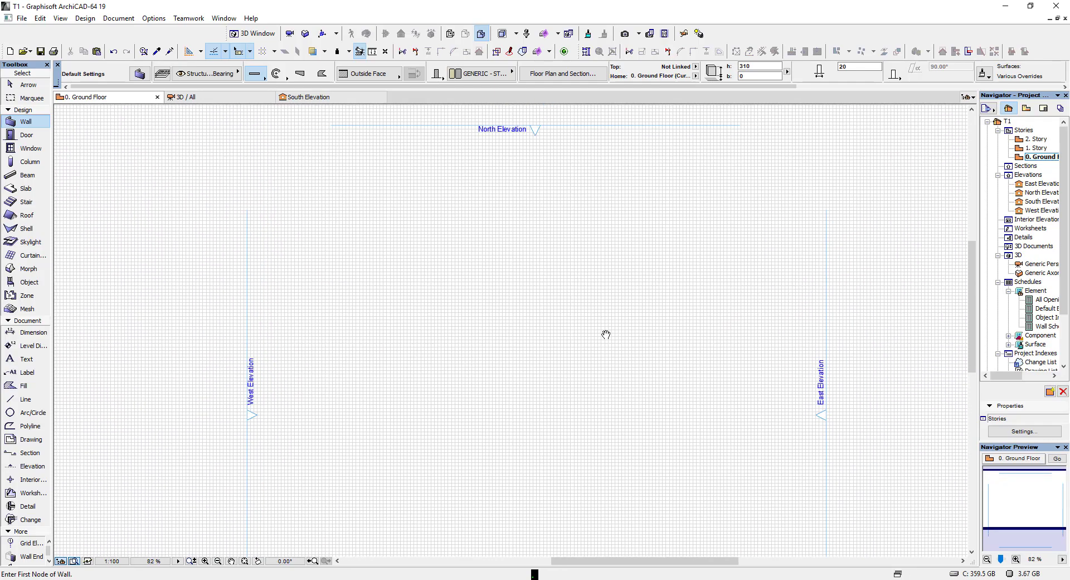
{"action": "scroll", "coordinate": [551, 278], "scroll_direction": "down", "scroll_amount": 4}
{"action": "scroll", "coordinate": [521, 266], "scroll_direction": "up", "scroll_amount": 3}
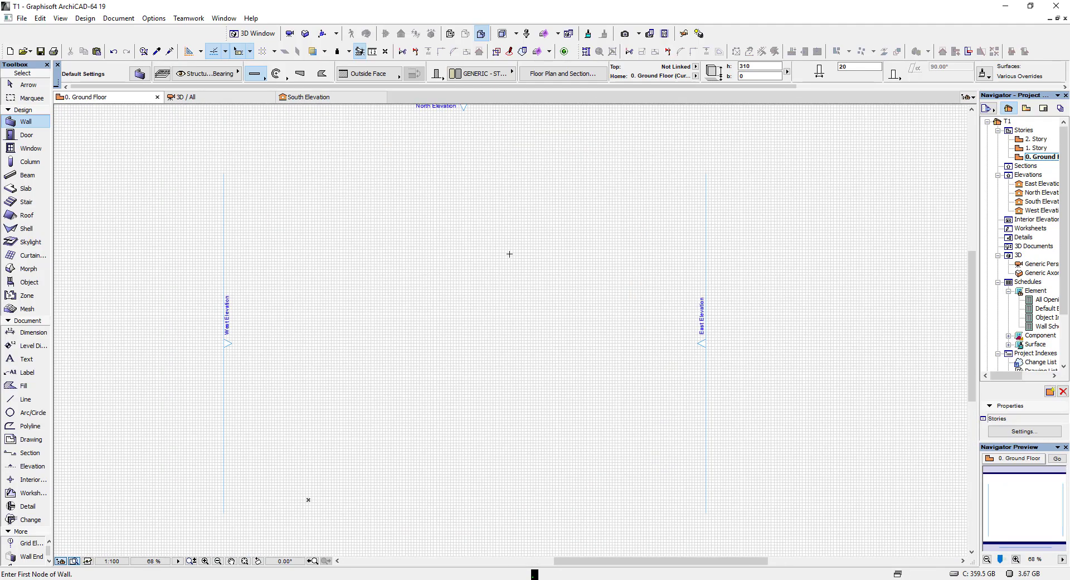
{"action": "scroll", "coordinate": [508, 253], "scroll_direction": "up", "scroll_amount": 2}
{"action": "mouse_move", "coordinate": [504, 251]}
{"action": "middle_mouse_down"}
{"action": "mouse_move", "coordinate": [591, 282]}
{"action": "mouse_move", "coordinate": [551, 290]}
{"action": "mouse_move", "coordinate": [513, 227]}
{"action": "mouse_move", "coordinate": [476, 232]}
{"action": "mouse_move", "coordinate": [562, 228]}
{"action": "middle_mouse_up"}
{"action": "scroll", "coordinate": [513, 275], "scroll_direction": "down", "scroll_amount": 2}
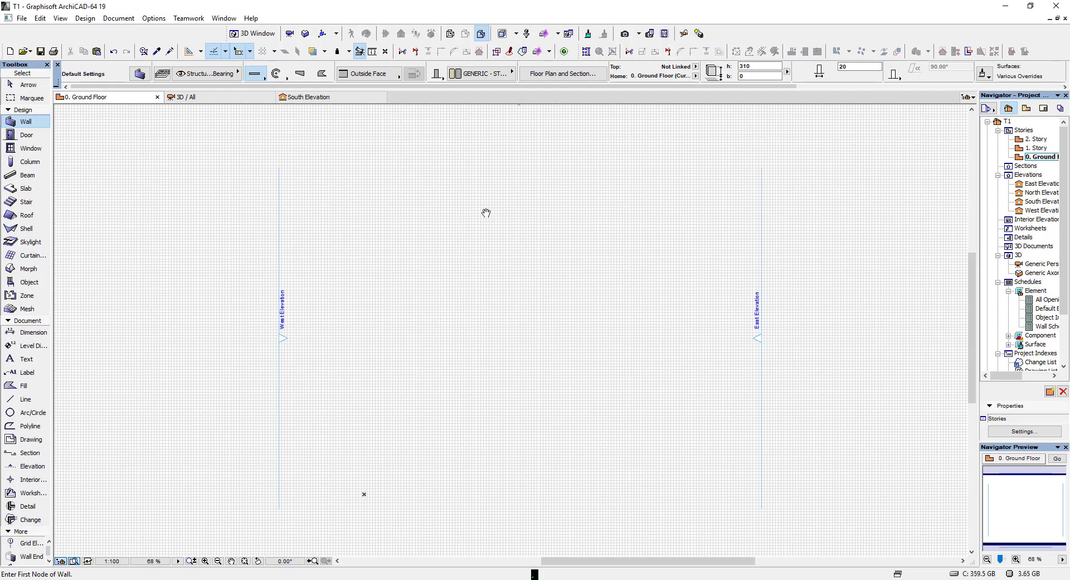
{"action": "mouse_move", "coordinate": [486, 212]}
{"action": "middle_mouse_down"}
{"action": "mouse_move", "coordinate": [475, 169]}
{"action": "mouse_move", "coordinate": [495, 224]}
{"action": "mouse_move", "coordinate": [521, 219]}
{"action": "mouse_move", "coordinate": [539, 191]}
{"action": "mouse_move", "coordinate": [556, 224]}
{"action": "middle_mouse_up"}
{"action": "scroll", "coordinate": [557, 224], "scroll_direction": "down", "scroll_amount": 1}
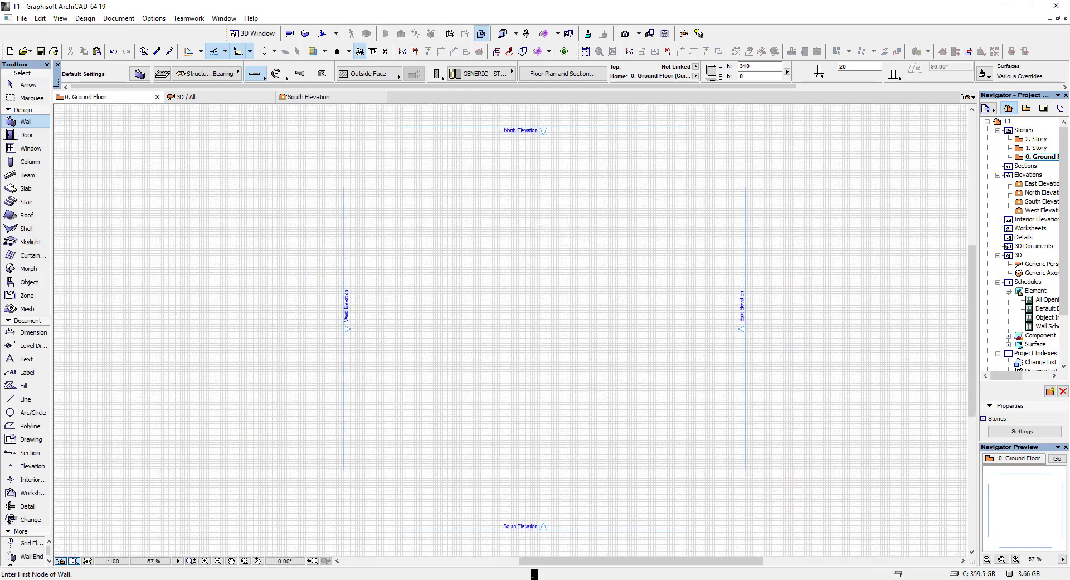
{"action": "scroll", "coordinate": [537, 224], "scroll_direction": "down", "scroll_amount": 1}
{"action": "scroll", "coordinate": [546, 233], "scroll_direction": "up", "scroll_amount": 3}
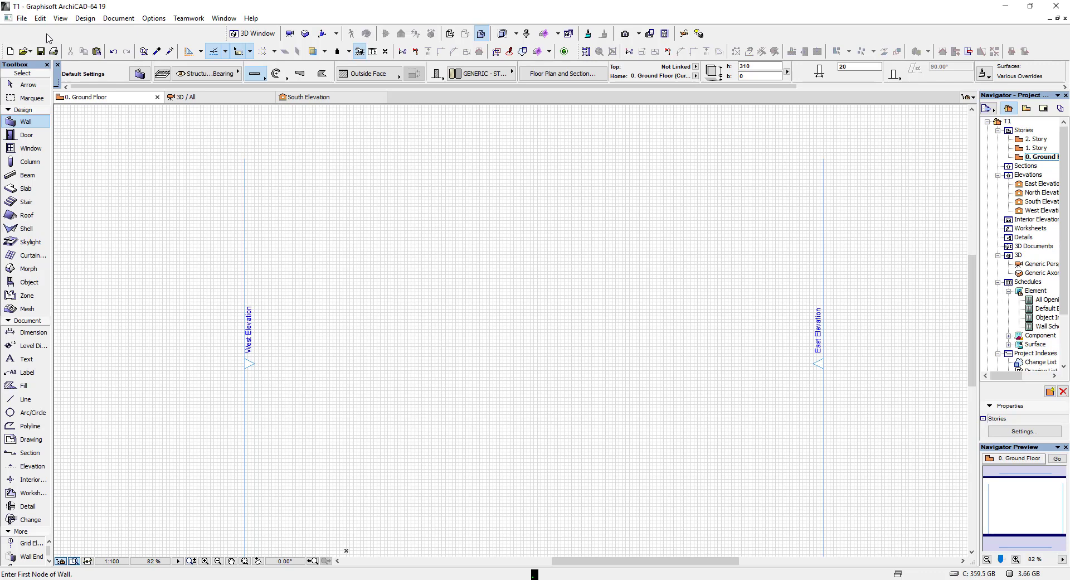
{"action": "left_click", "coordinate": [22, 19]}
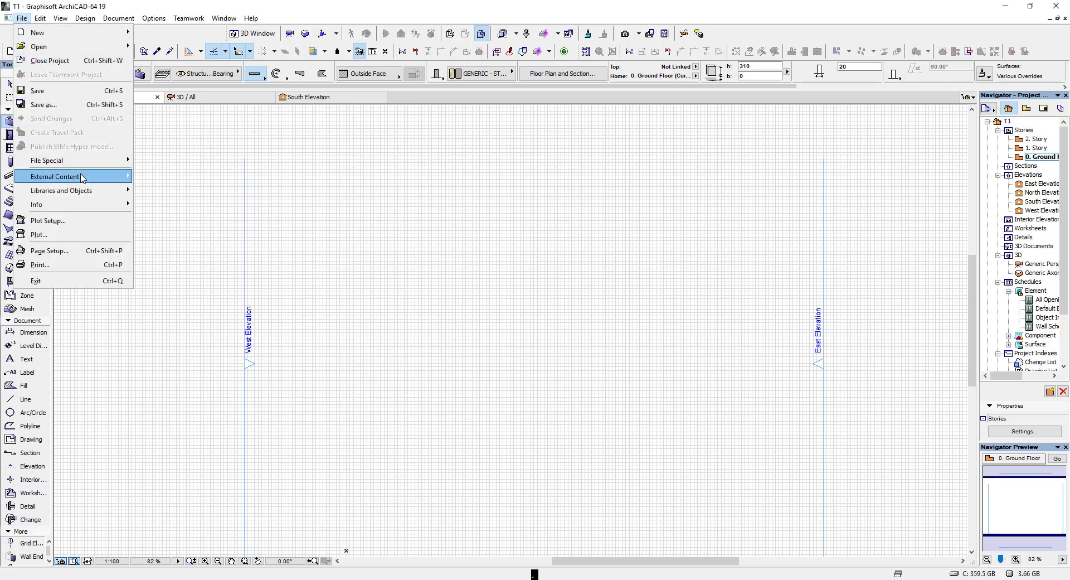
{"action": "mouse_move", "coordinate": [55, 176]}
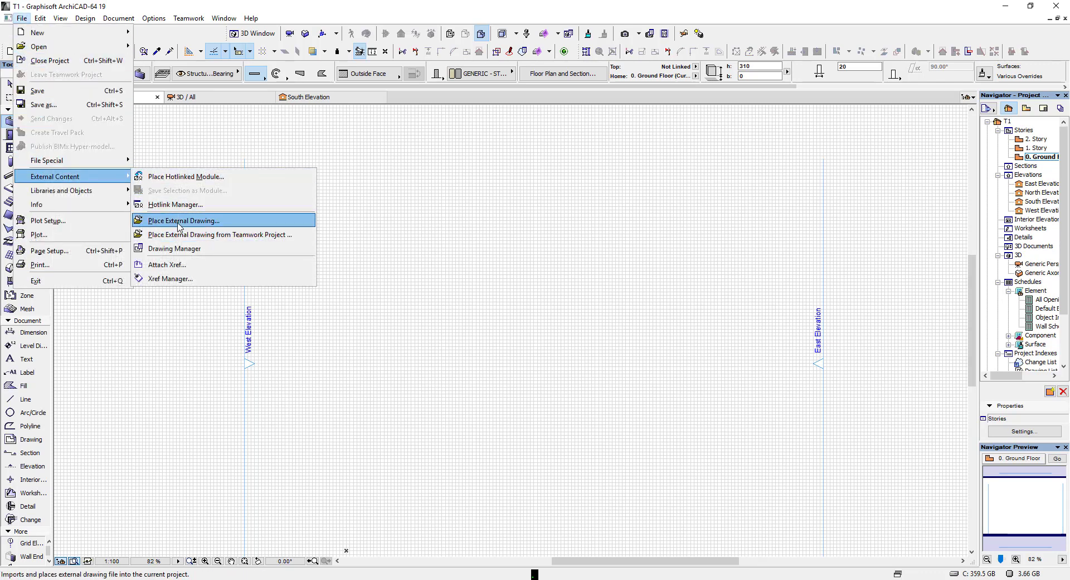
Place the G+ PDF as an external drawing, anchoring it between the elevation markers
{"action": "left_click", "coordinate": [181, 220]}
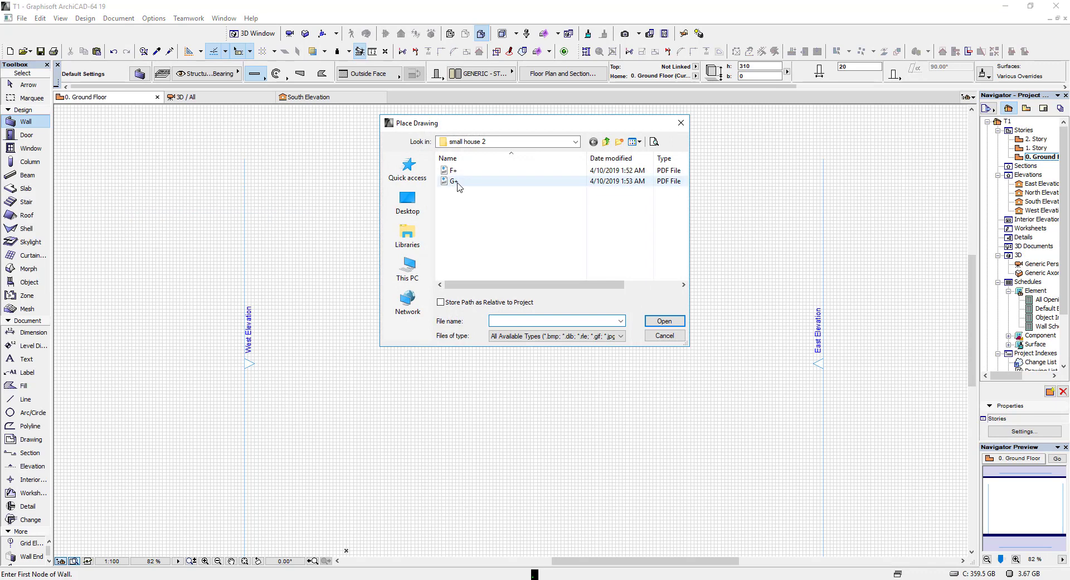
{"action": "left_click", "coordinate": [457, 186]}
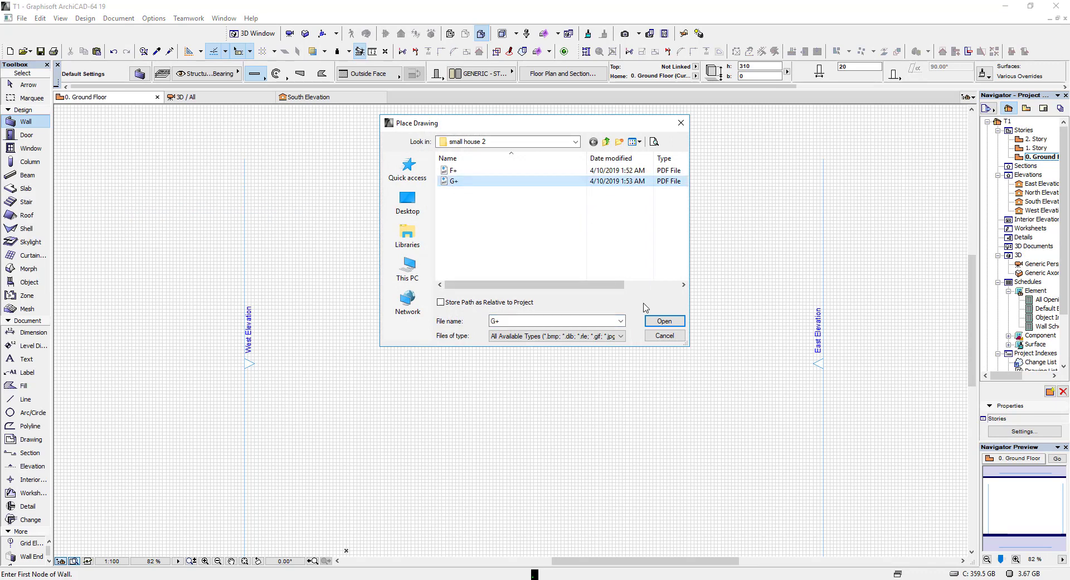
{"action": "left_click", "coordinate": [659, 322]}
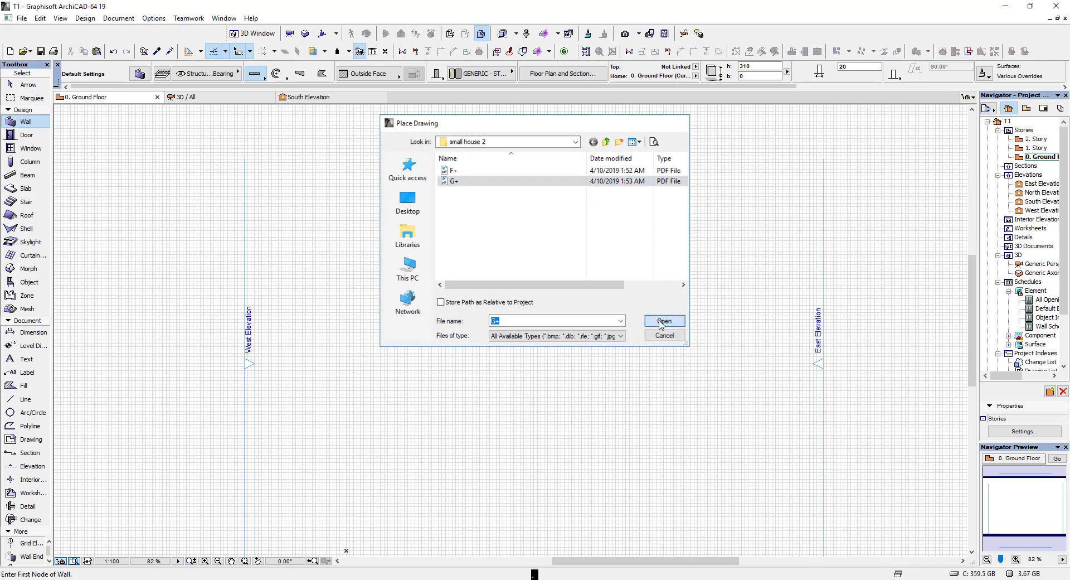
{"action": "left_click", "coordinate": [531, 343]}
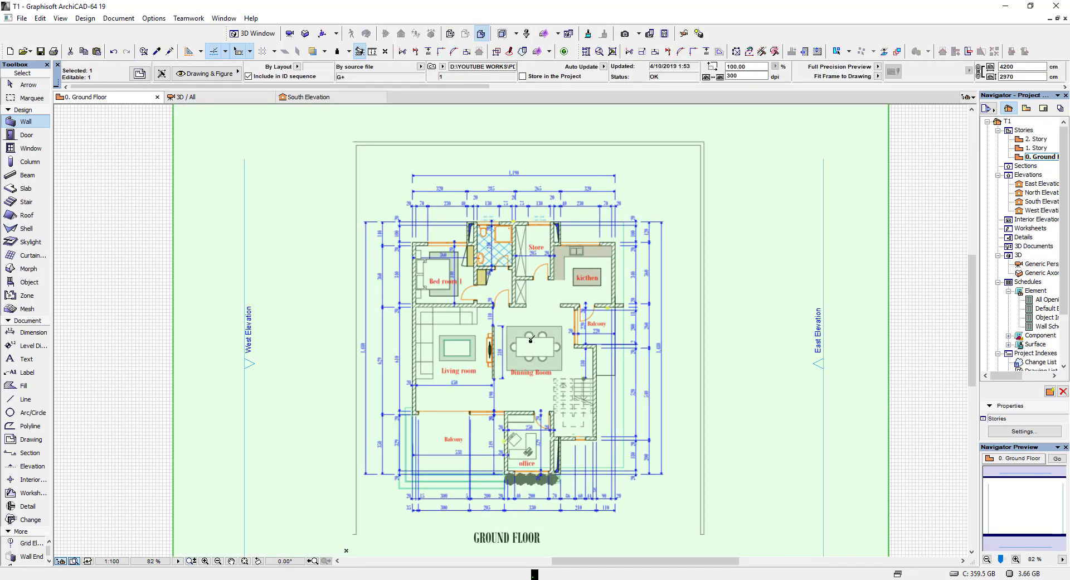
Zoom to the placed ground-floor drawing, centre it, and bring up its context menu
{"action": "right_click", "coordinate": [530, 340]}
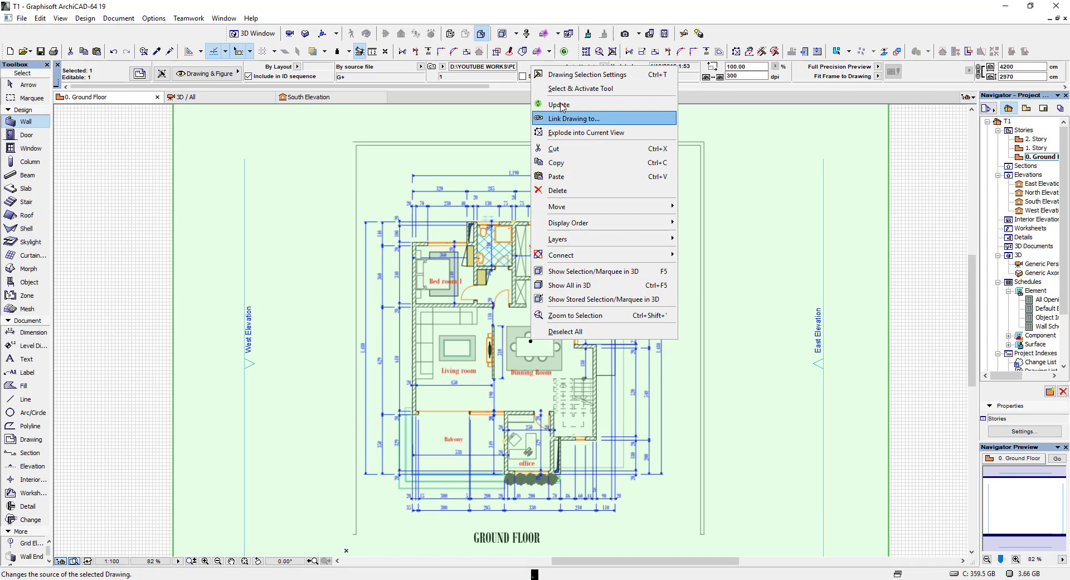
{"action": "left_click", "coordinate": [463, 259]}
{"action": "scroll", "coordinate": [463, 259], "scroll_direction": "down", "scroll_amount": 5}
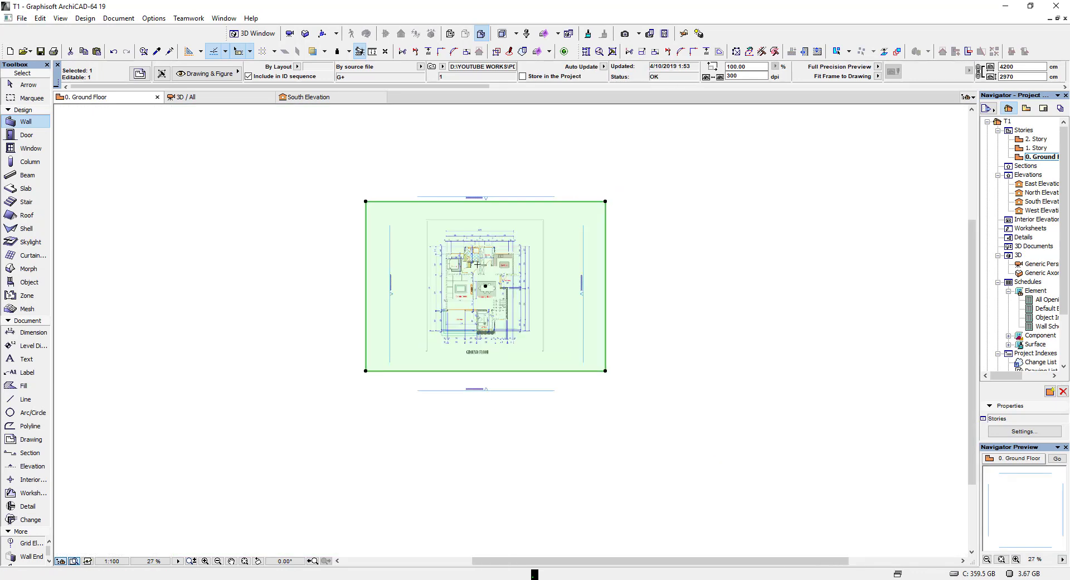
{"action": "scroll", "coordinate": [485, 273], "scroll_direction": "up", "scroll_amount": 3}
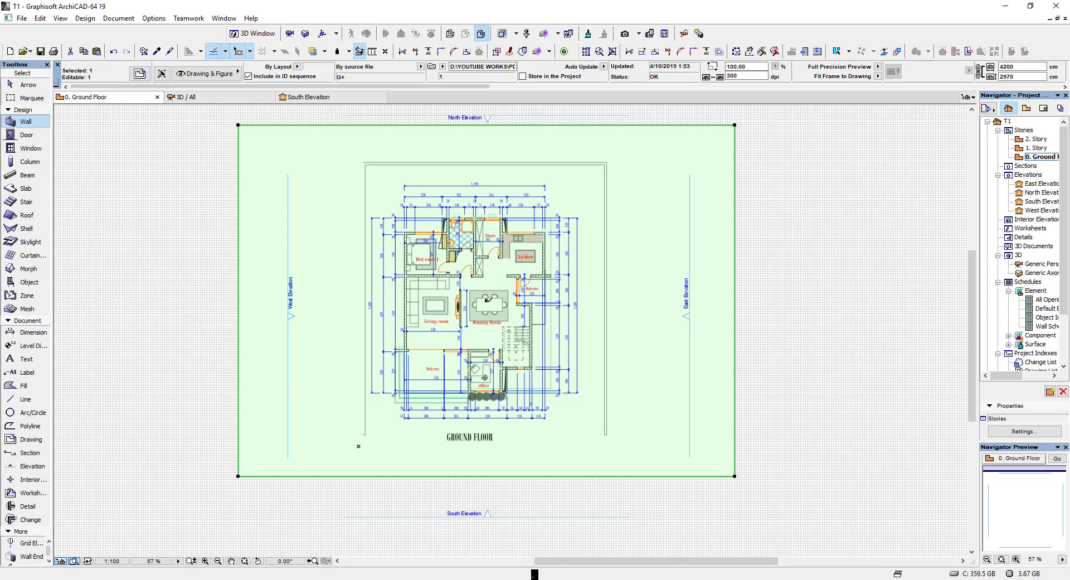
{"action": "middle_click_drag", "start_coordinate": [497, 274], "coordinate": [510, 287]}
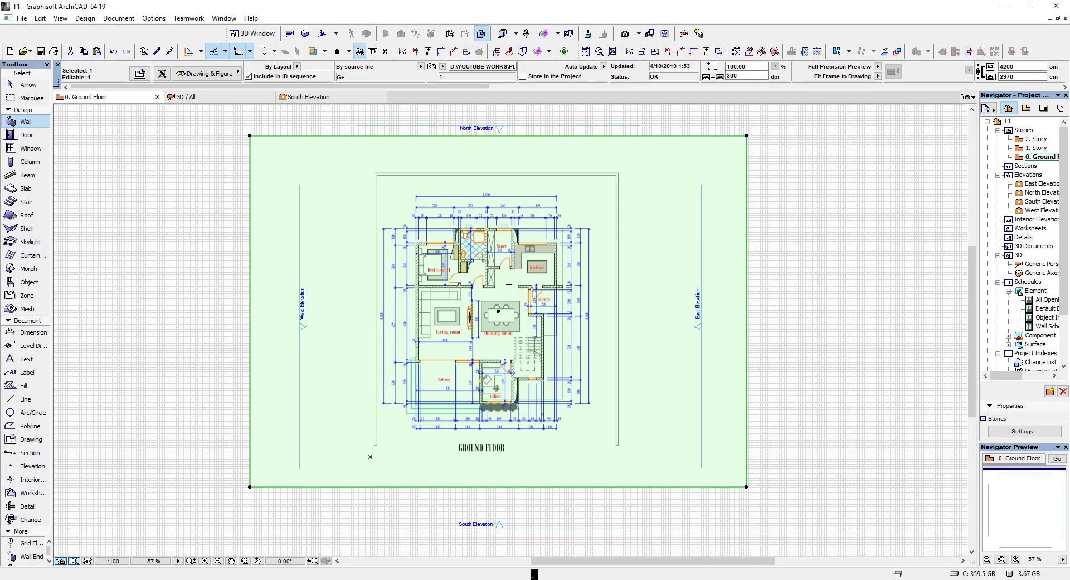
{"action": "right_click", "coordinate": [509, 285]}
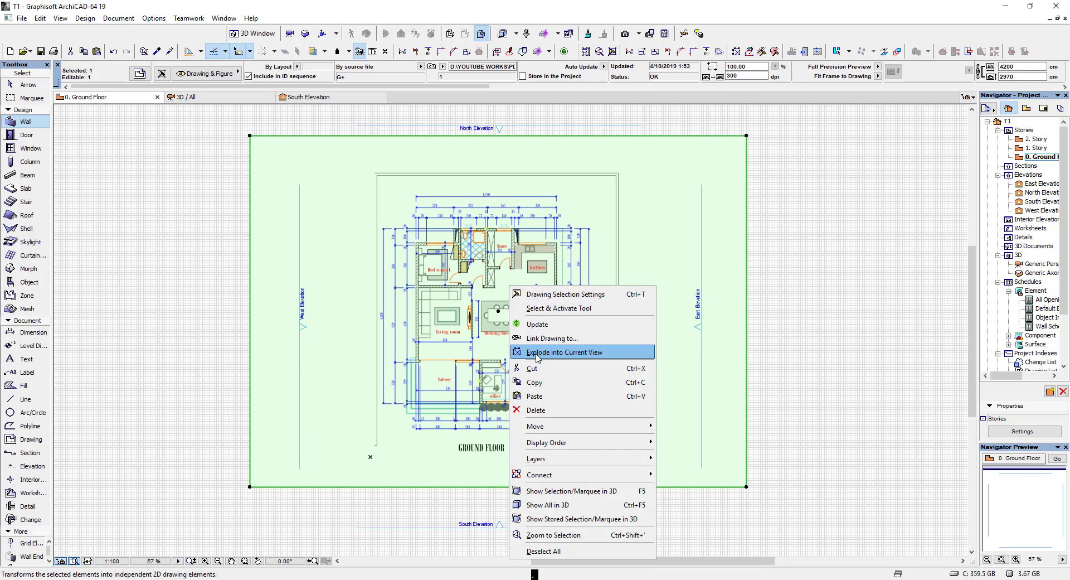
Explode the PDF drawing into the current view with Keep Original Elements checked
{"action": "left_click", "coordinate": [537, 352]}
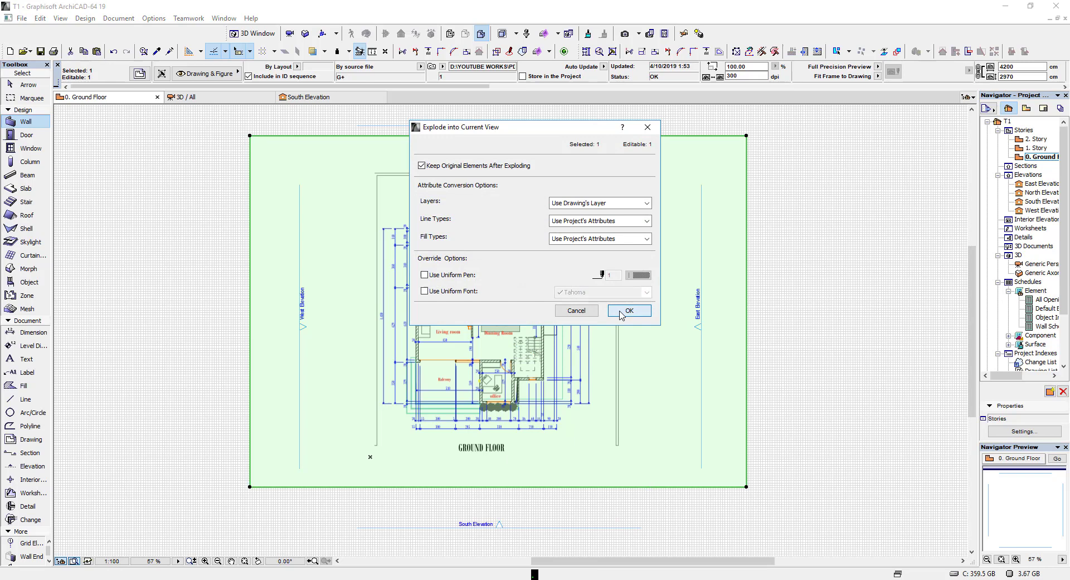
{"action": "left_click", "coordinate": [621, 313]}
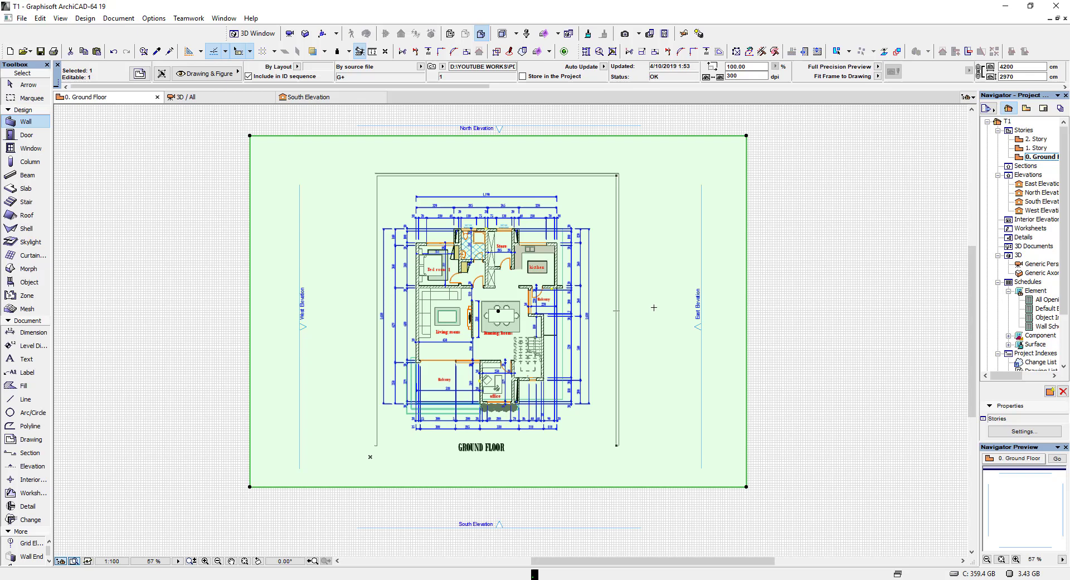
Check the original ground-floor drawing frame by selecting and then deselecting it
{"action": "left_click", "coordinate": [739, 293]}
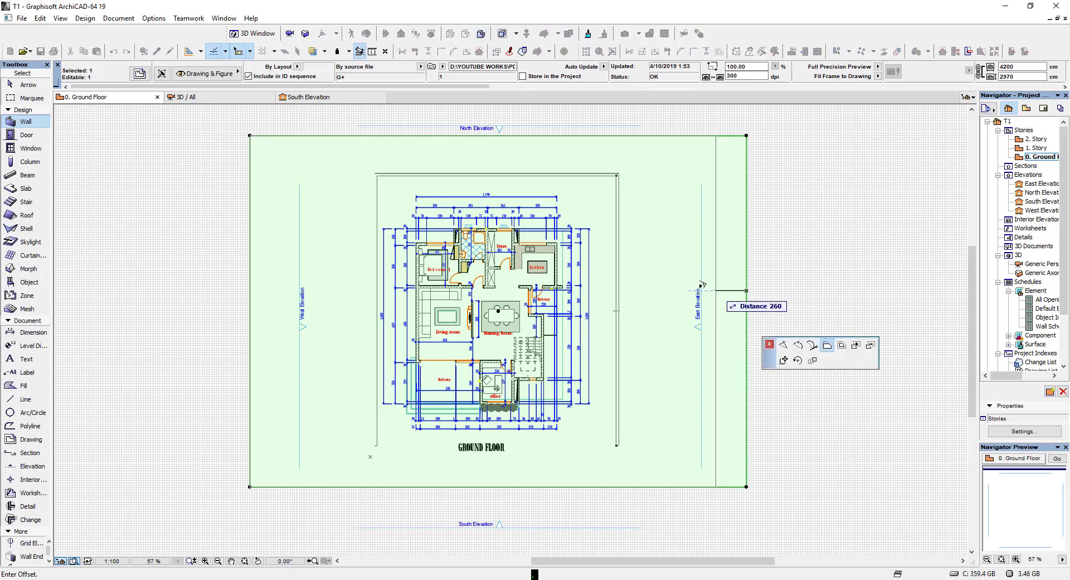
{"action": "key", "text": "Escape"}
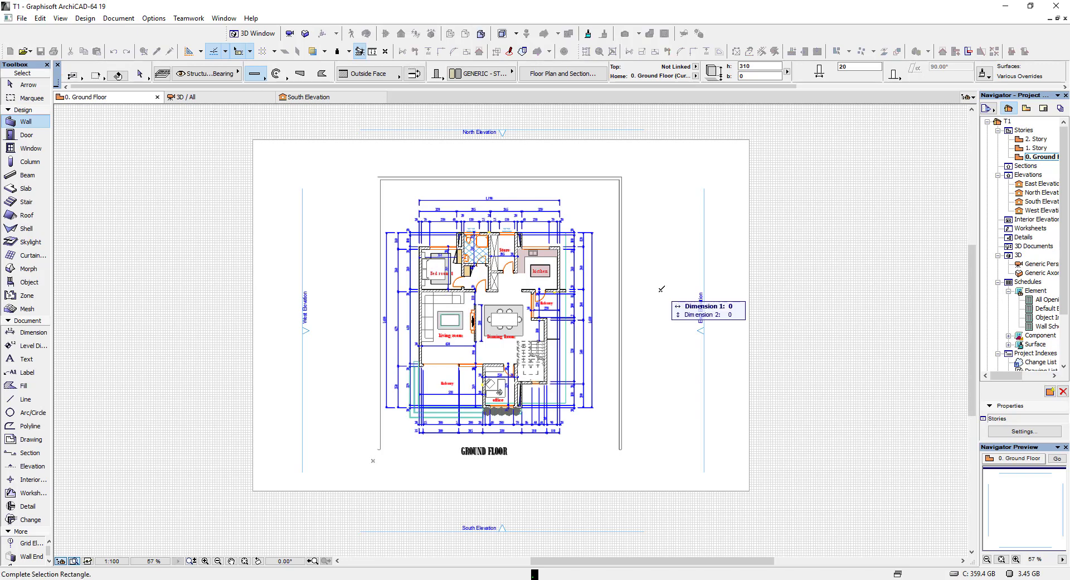
{"action": "left_click", "coordinate": [691, 141], "text": "shift"}
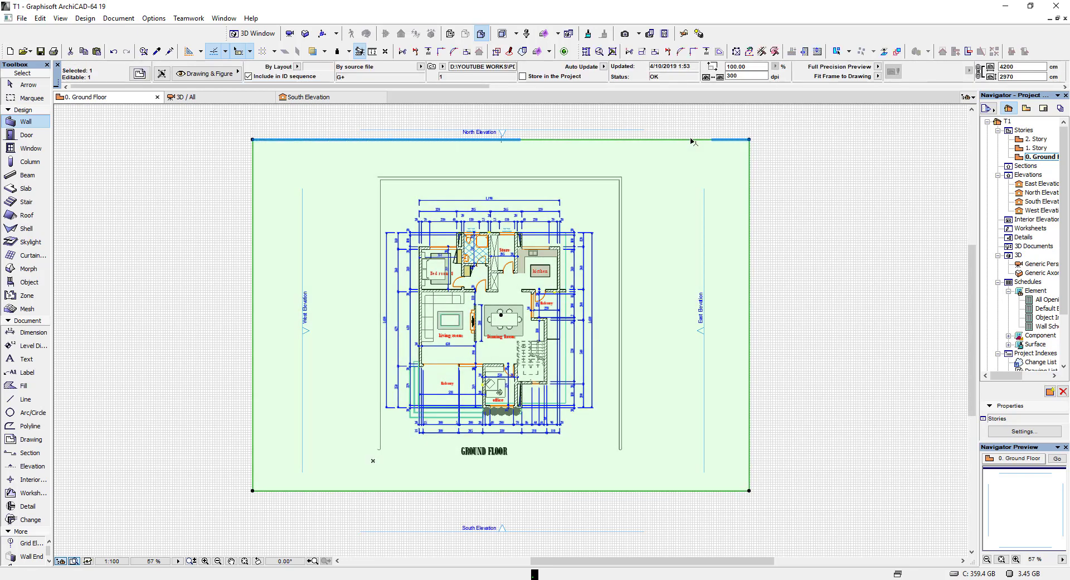
{"action": "key", "text": "Escape"}
{"action": "scroll", "coordinate": [591, 282], "scroll_direction": "up", "scroll_amount": 2}
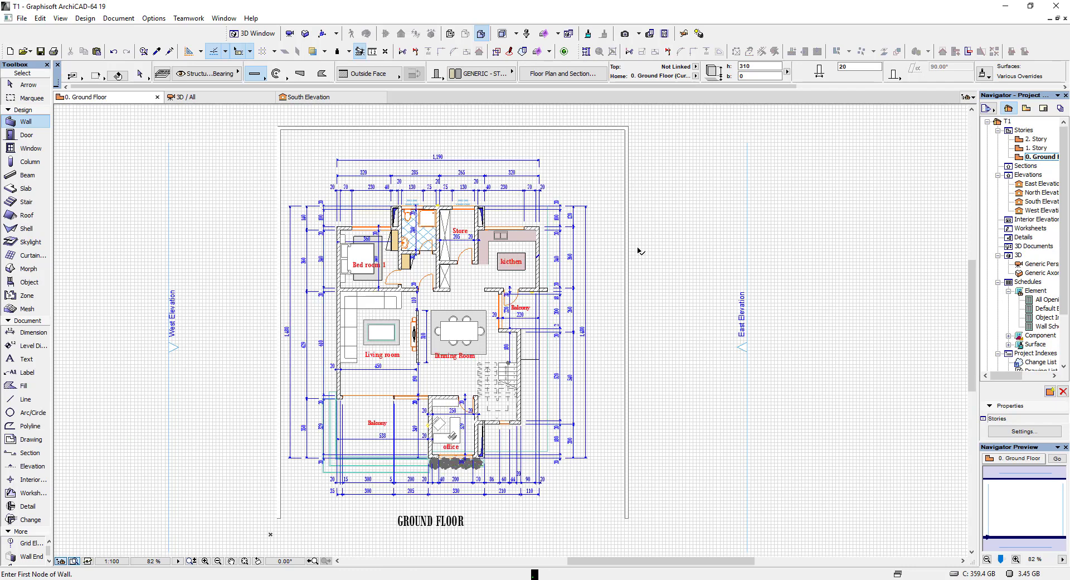
Select all exploded ground-floor linework to inspect it, then switch to the 1. Story plan
{"action": "key", "text": "ctrl+a"}
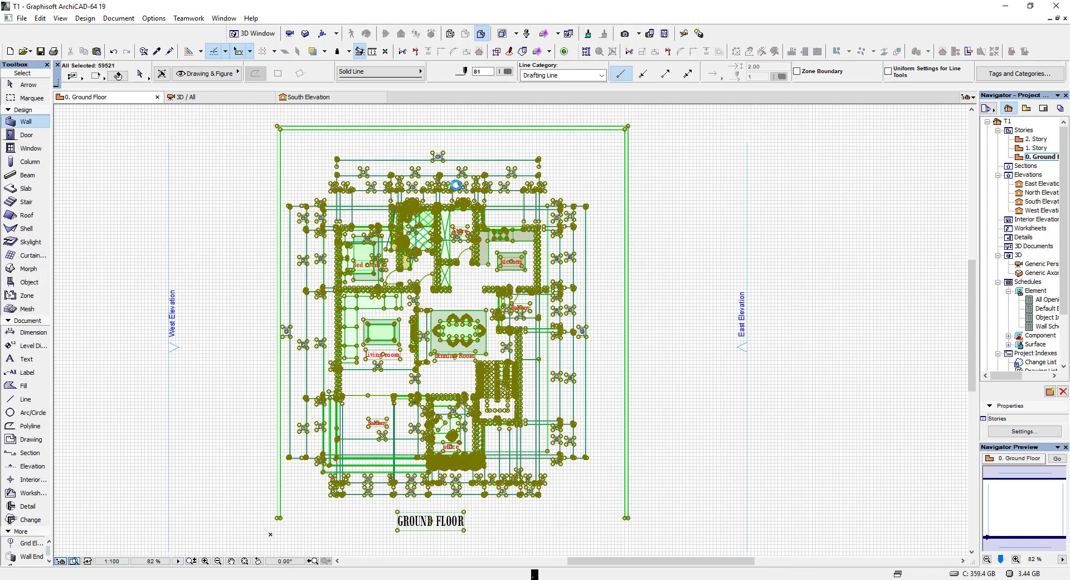
{"action": "key", "text": "Escape"}
{"action": "scroll", "coordinate": [619, 237], "scroll_direction": "down", "scroll_amount": 3}
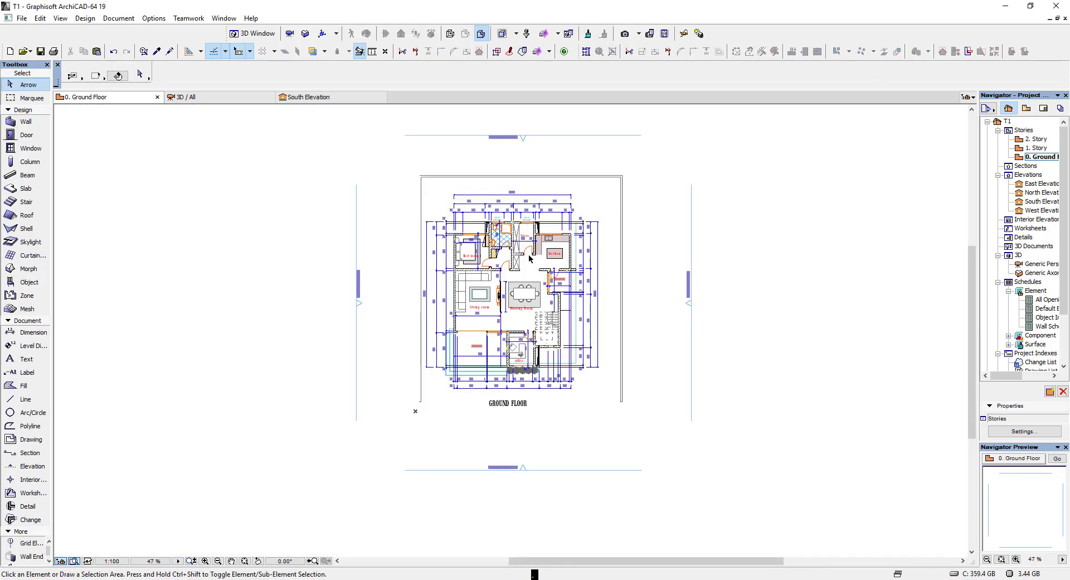
{"action": "scroll", "coordinate": [529, 258], "scroll_direction": "up", "scroll_amount": 4}
{"action": "scroll", "coordinate": [534, 257], "scroll_direction": "up", "scroll_amount": 1}
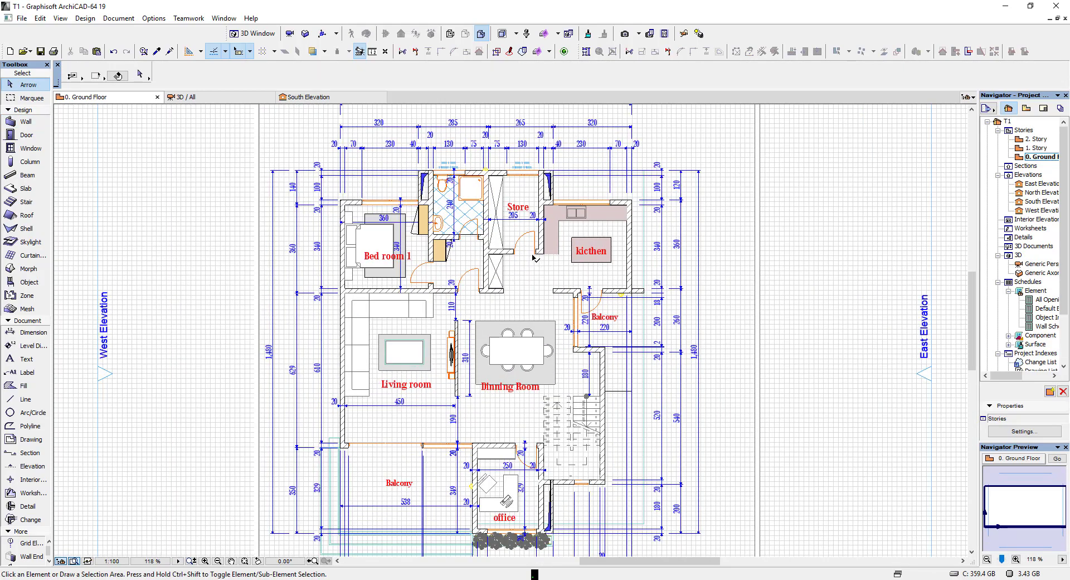
{"action": "scroll", "coordinate": [507, 270], "scroll_direction": "down", "scroll_amount": 1}
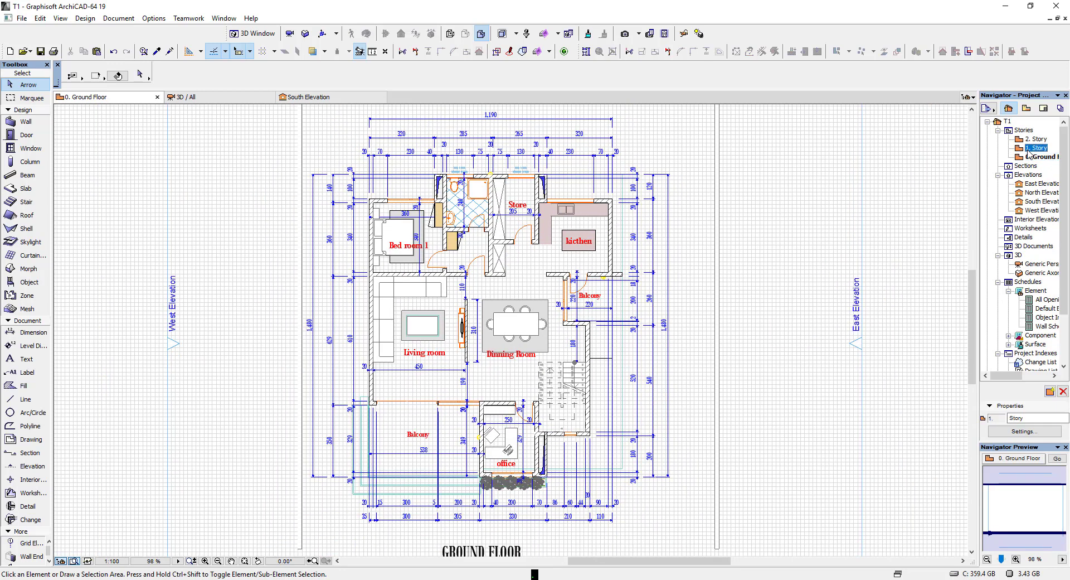
{"action": "double_click", "coordinate": [1030, 149]}
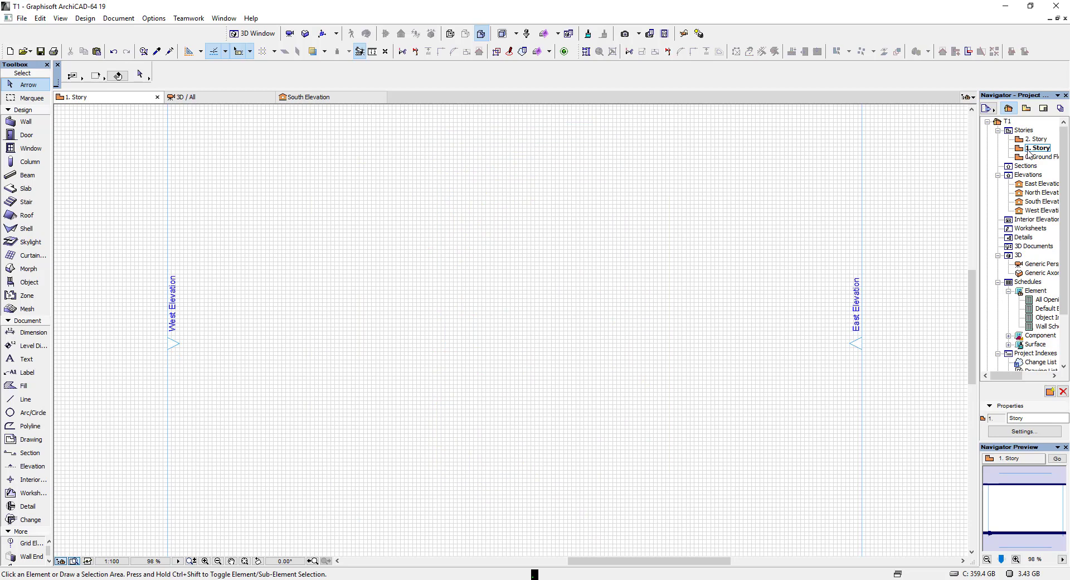
Place the F+ first-story PDF on the 1. Story plan and select the placed drawing
{"action": "left_click", "coordinate": [22, 18]}
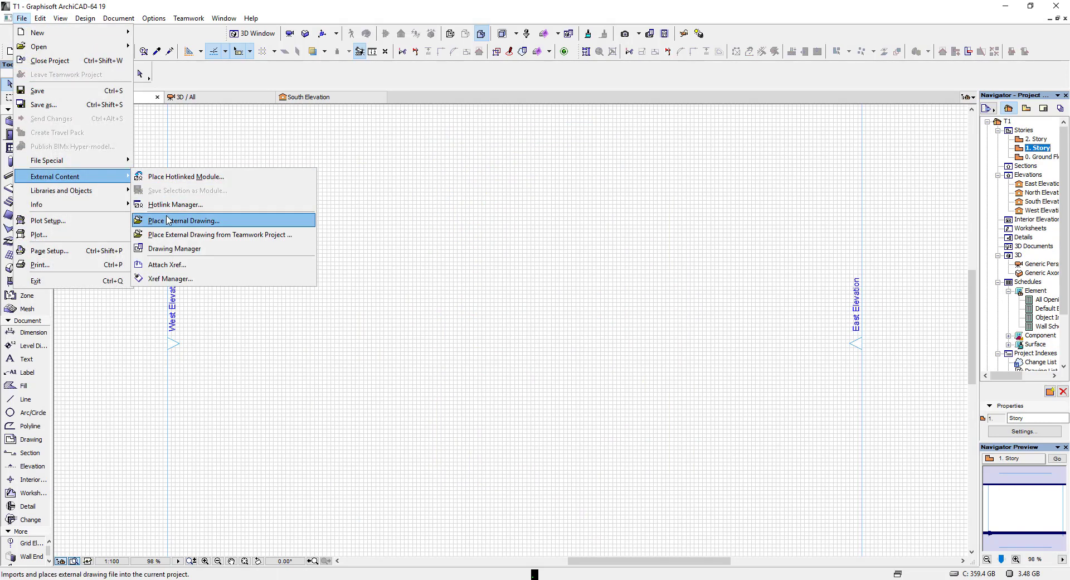
{"action": "left_click", "coordinate": [169, 220]}
{"action": "left_click", "coordinate": [464, 170]}
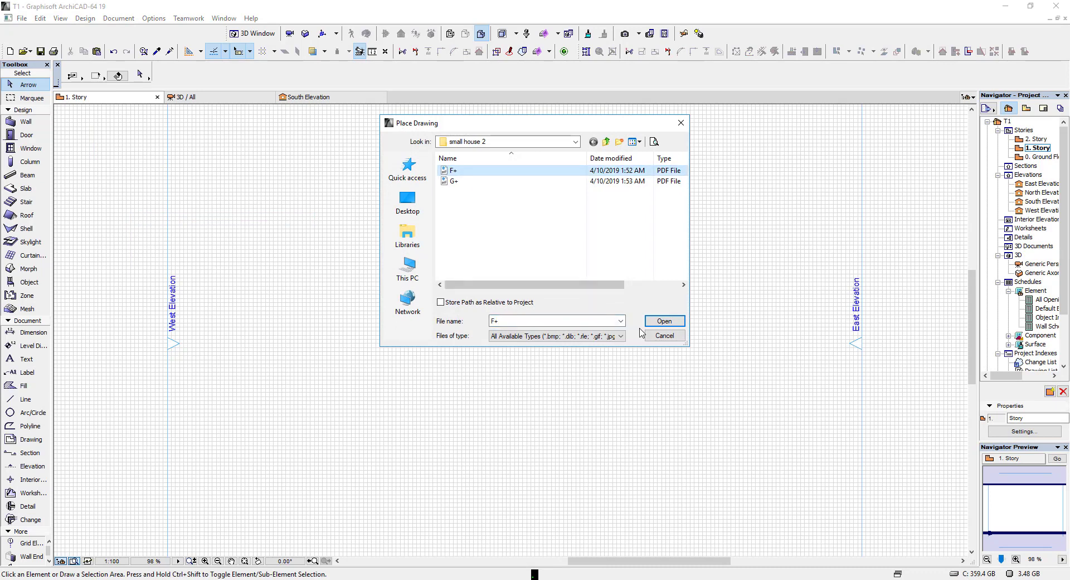
{"action": "left_click", "coordinate": [664, 320]}
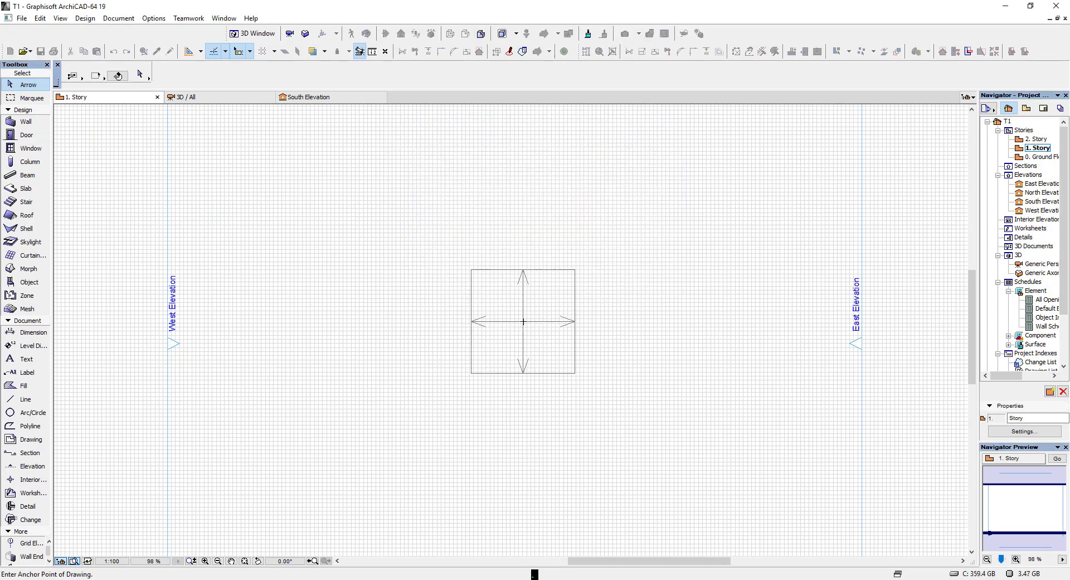
{"action": "left_click", "coordinate": [526, 325]}
{"action": "left_click", "coordinate": [727, 263]}
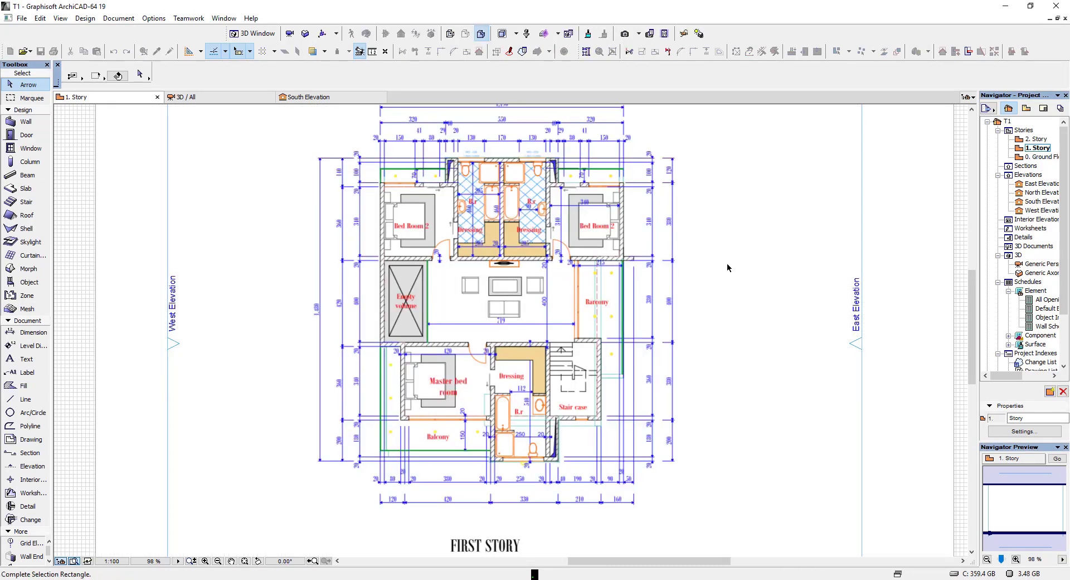
{"action": "scroll", "coordinate": [567, 267], "scroll_direction": "down", "scroll_amount": 4}
{"action": "left_click", "coordinate": [566, 260]}
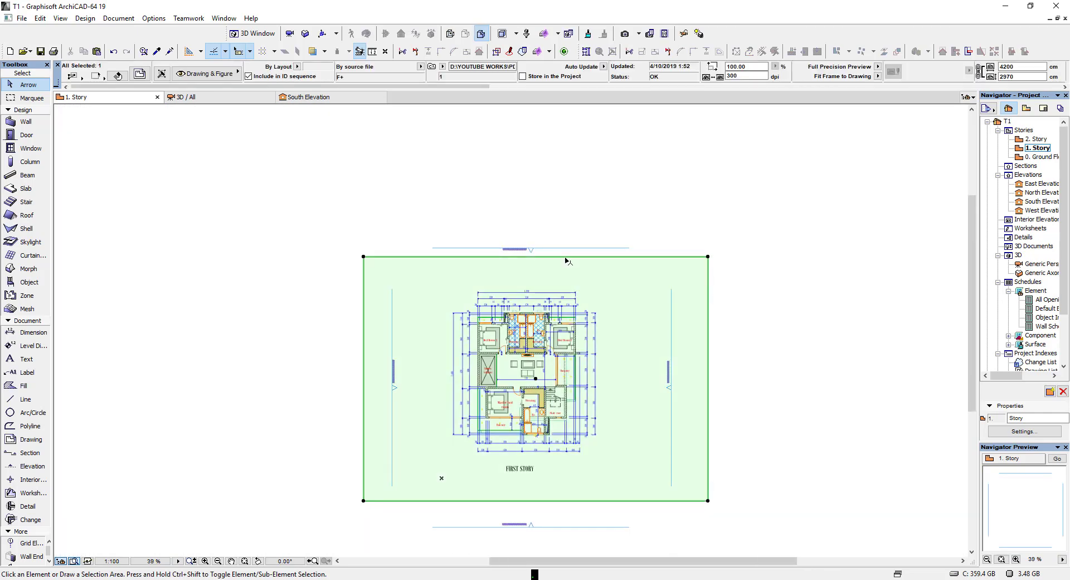
Explode the FIRST STORY drawing into 2D elements in the current view
{"action": "right_click", "coordinate": [567, 260]}
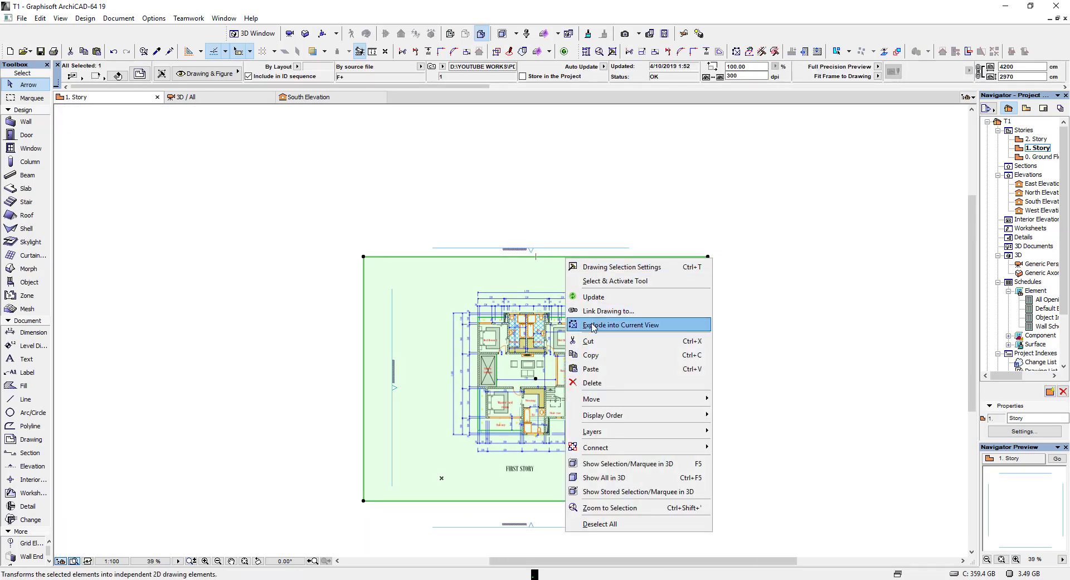
{"action": "left_click", "coordinate": [594, 326]}
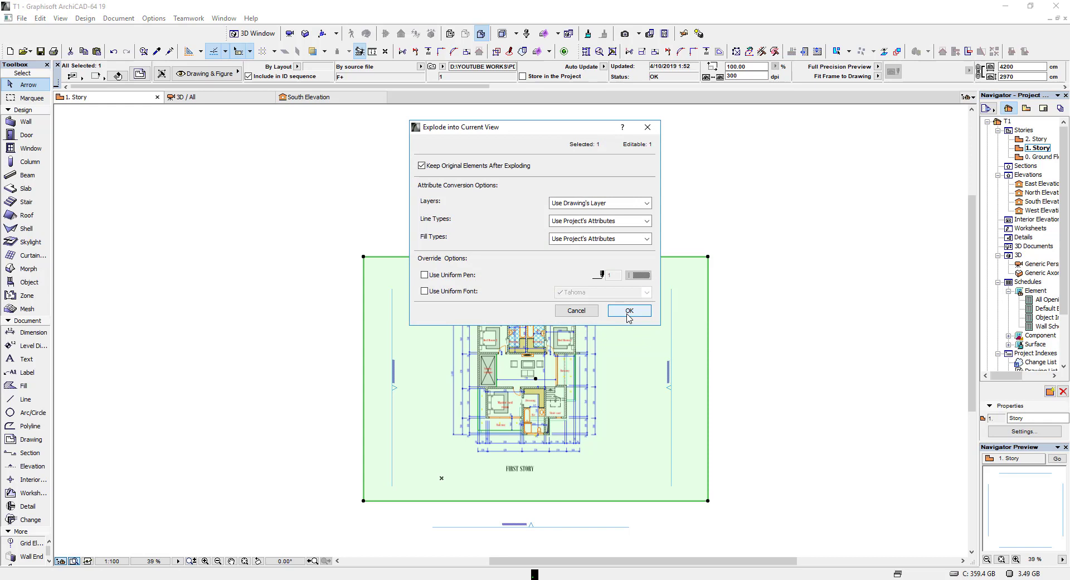
{"action": "left_click", "coordinate": [628, 320]}
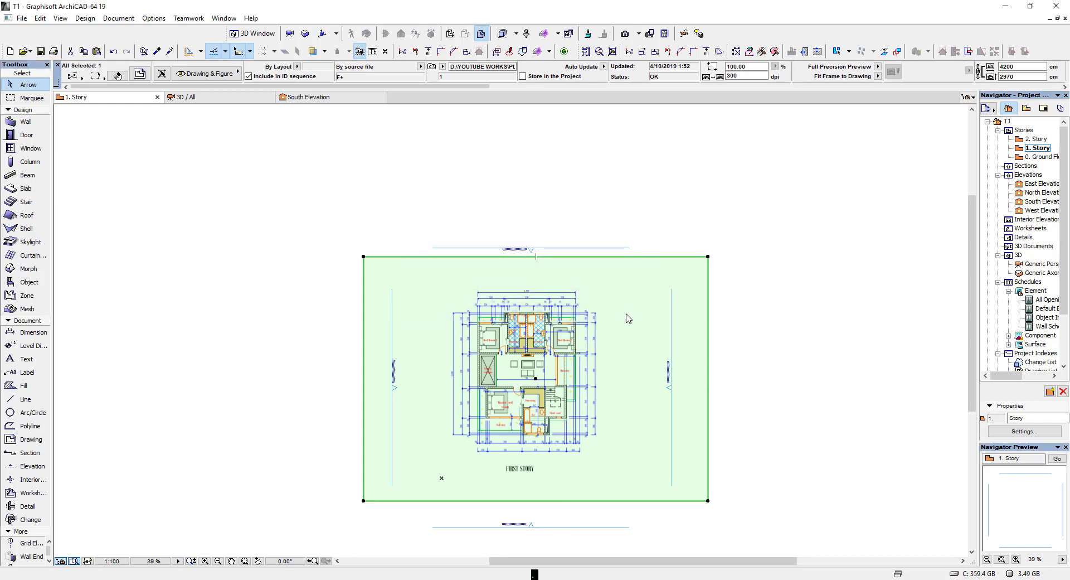
Marquee-select the exploded first-story linework and drag it to the right of the plan
{"action": "left_click", "coordinate": [629, 228]}
{"action": "left_click", "coordinate": [679, 261]}
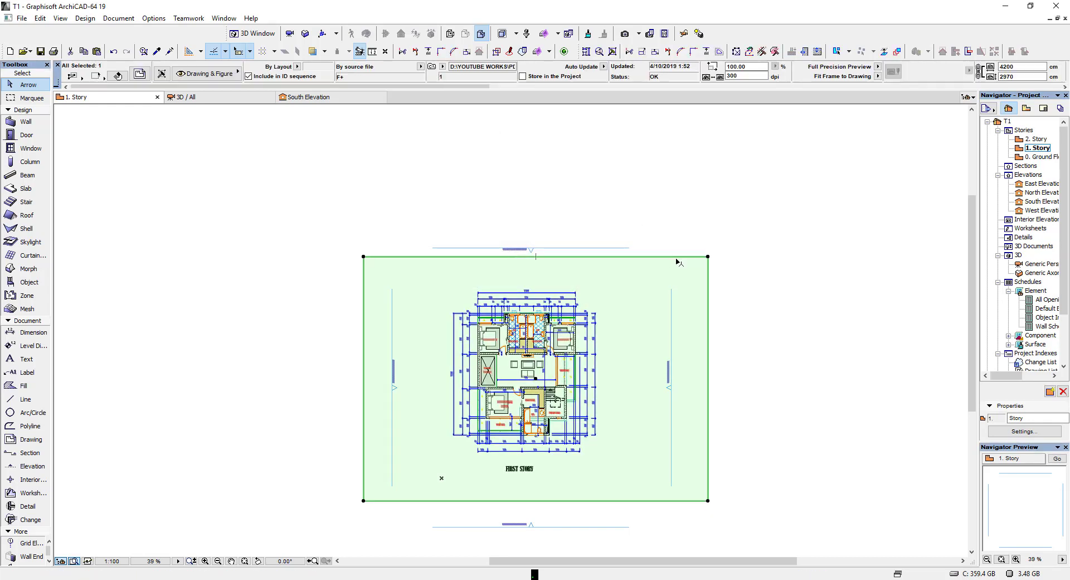
{"action": "key", "text": "Escape"}
{"action": "left_click_drag", "start_coordinate": [626, 463], "coordinate": [434, 281]}
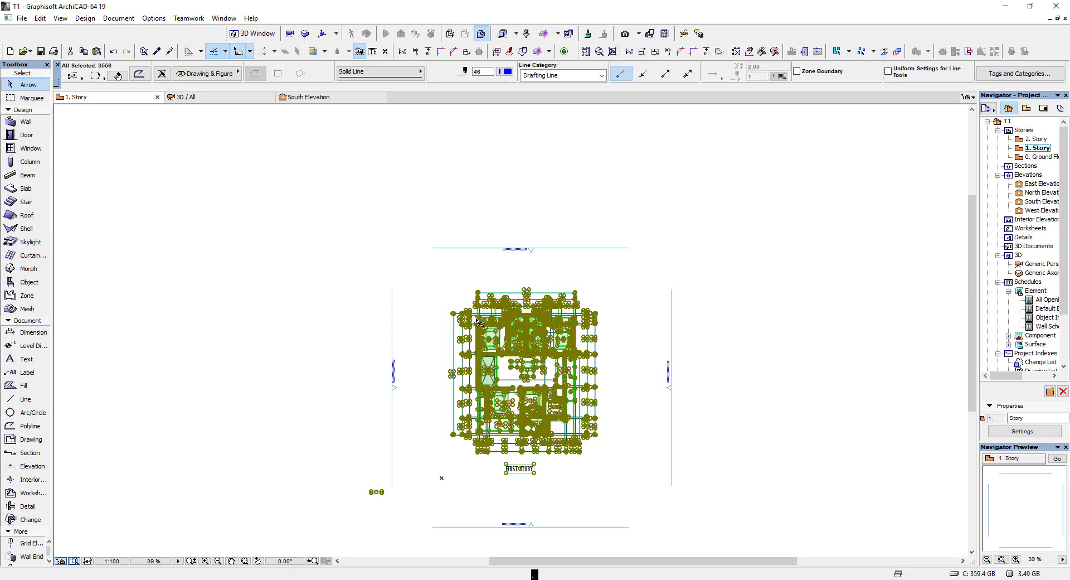
{"action": "left_click_drag", "start_coordinate": [479, 321], "coordinate": [807, 321]}
{"action": "key", "text": "Escape"}
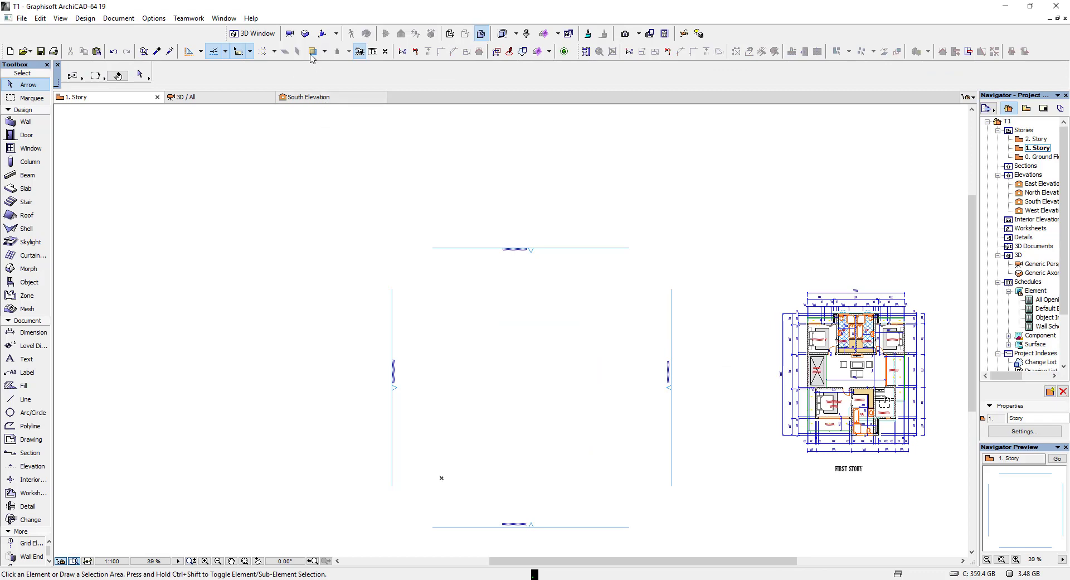
Turn on the ground-floor Trace reference and marquee-select the exploded first-story linework
{"action": "left_click", "coordinate": [313, 52]}
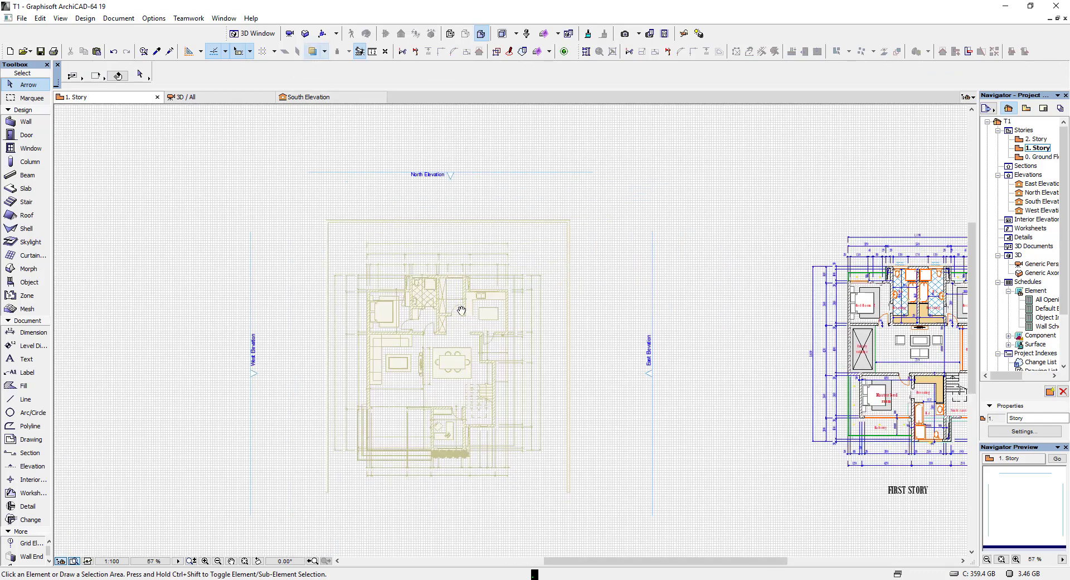
{"action": "middle_click_drag", "start_coordinate": [573, 355], "coordinate": [431, 294]}
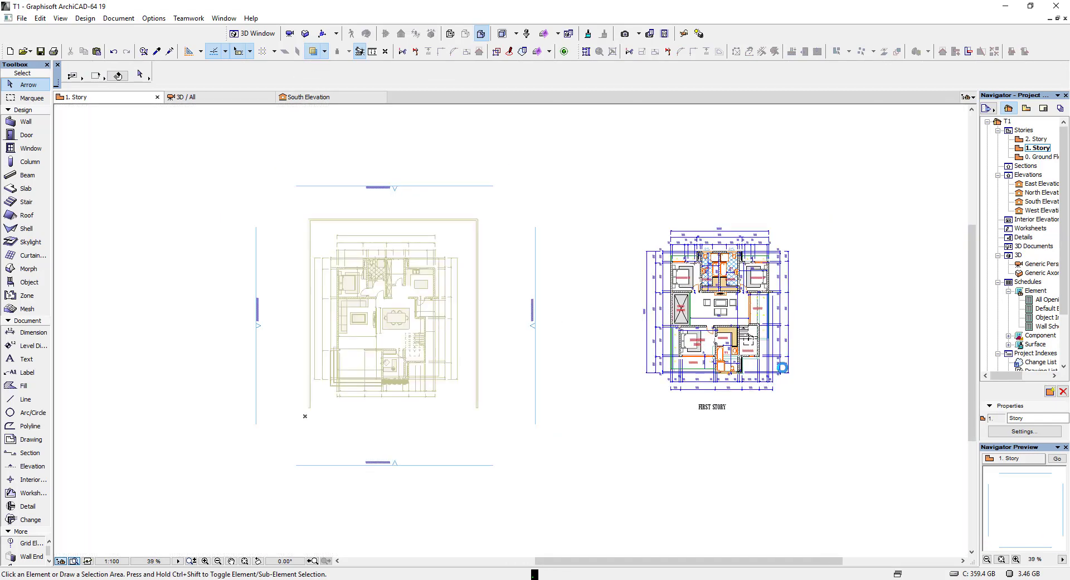
{"action": "scroll", "coordinate": [798, 382], "scroll_direction": "up", "scroll_amount": 1}
{"action": "left_click_drag", "start_coordinate": [867, 459], "coordinate": [630, 217]}
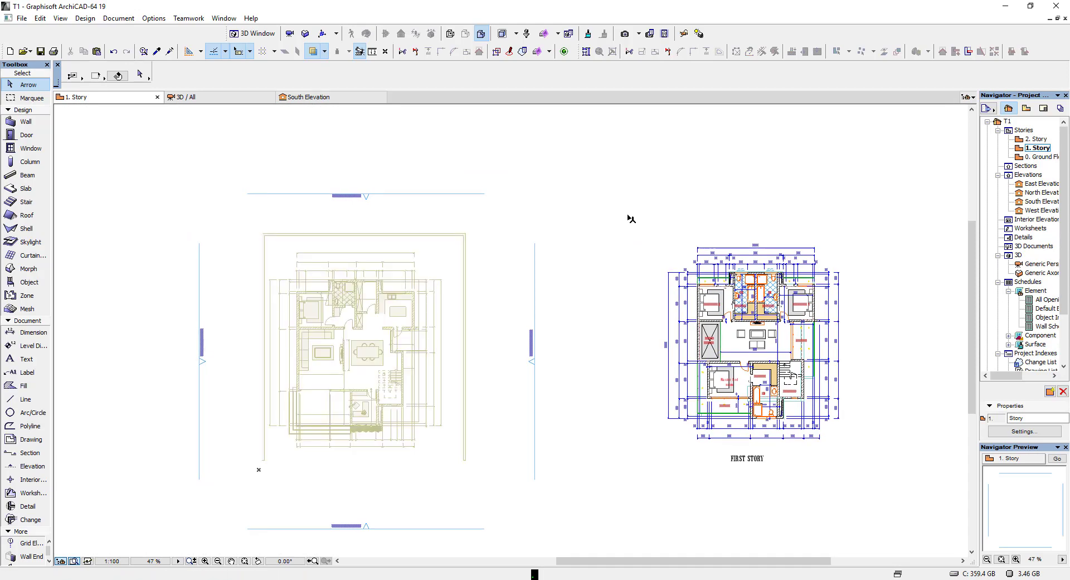
{"action": "scroll", "coordinate": [698, 292], "scroll_direction": "up", "scroll_amount": 6}
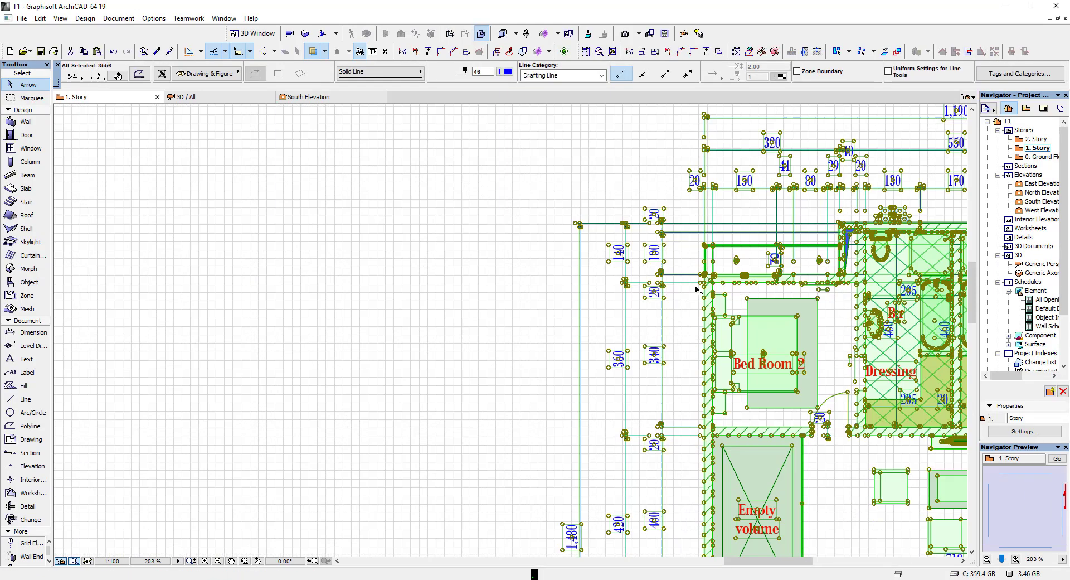
{"action": "scroll", "coordinate": [705, 282], "scroll_direction": "up", "scroll_amount": 5}
{"action": "scroll", "coordinate": [712, 273], "scroll_direction": "up", "scroll_amount": 4}
{"action": "scroll", "coordinate": [712, 273], "scroll_direction": "up", "scroll_amount": 3}
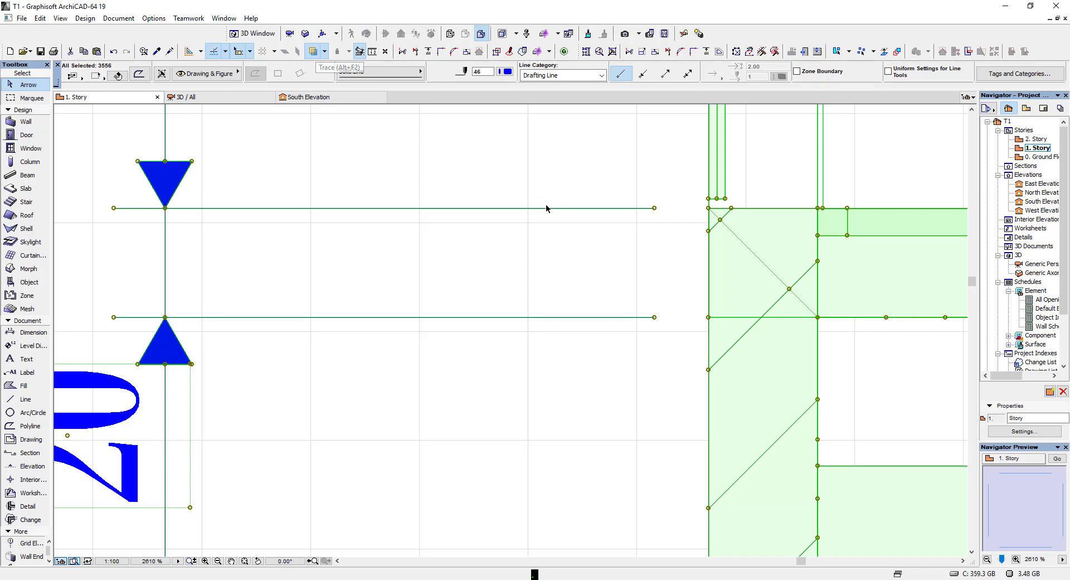
{"action": "scroll", "coordinate": [611, 232], "scroll_direction": "down", "scroll_amount": 4}
Start a Ctrl+D move, cancel it, and toggle the ground-floor Trace reference off and on
{"action": "key", "text": "ctrl+d"}
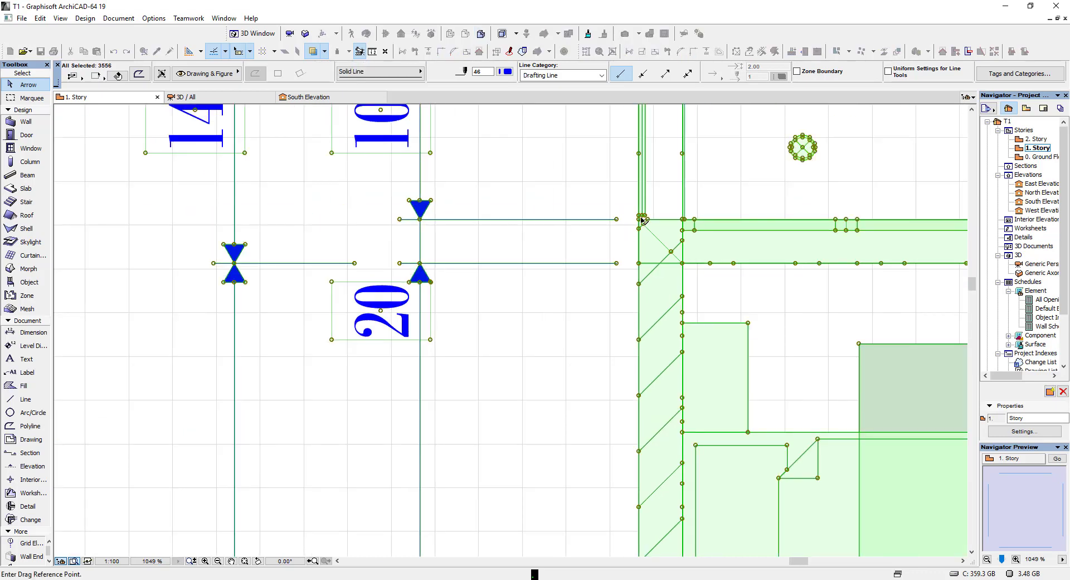
{"action": "scroll", "coordinate": [643, 225], "scroll_direction": "down", "scroll_amount": 4}
{"action": "scroll", "coordinate": [643, 224], "scroll_direction": "down", "scroll_amount": 6}
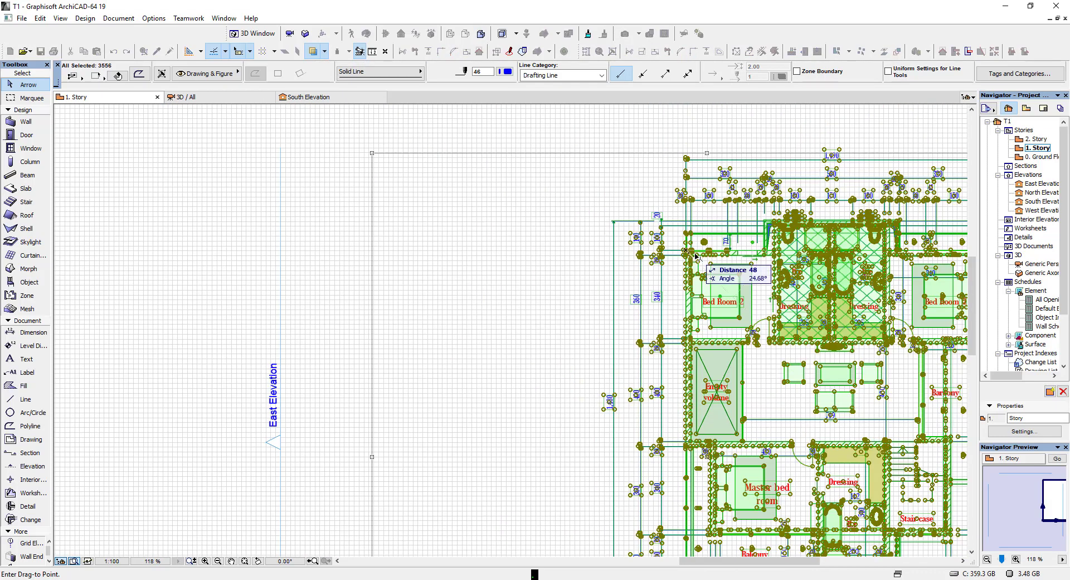
{"action": "key", "text": "Escape"}
{"action": "scroll", "coordinate": [551, 260], "scroll_direction": "down", "scroll_amount": 5}
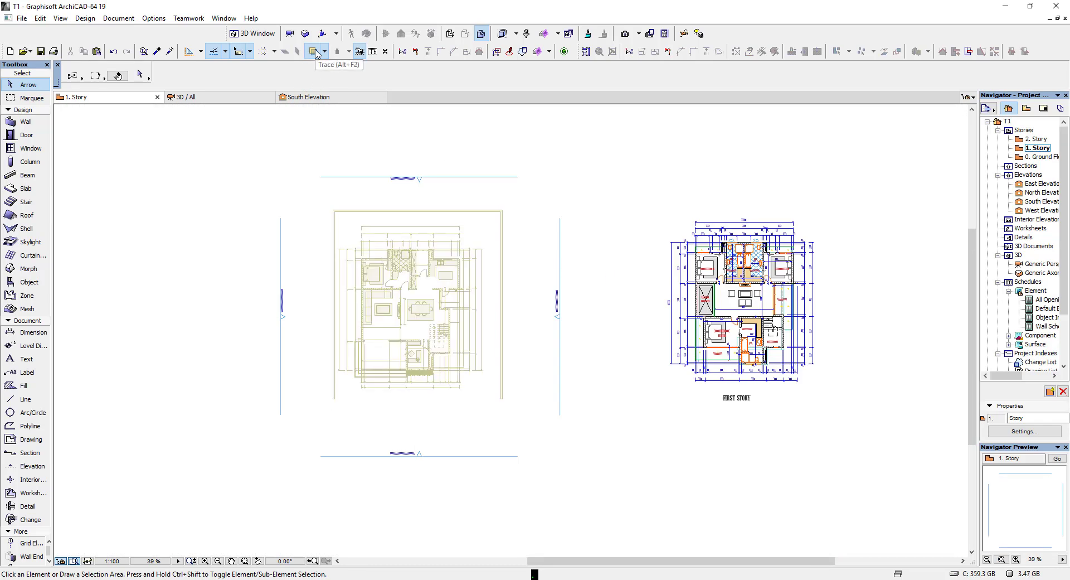
{"action": "scroll", "coordinate": [393, 127], "scroll_direction": "down", "scroll_amount": 1}
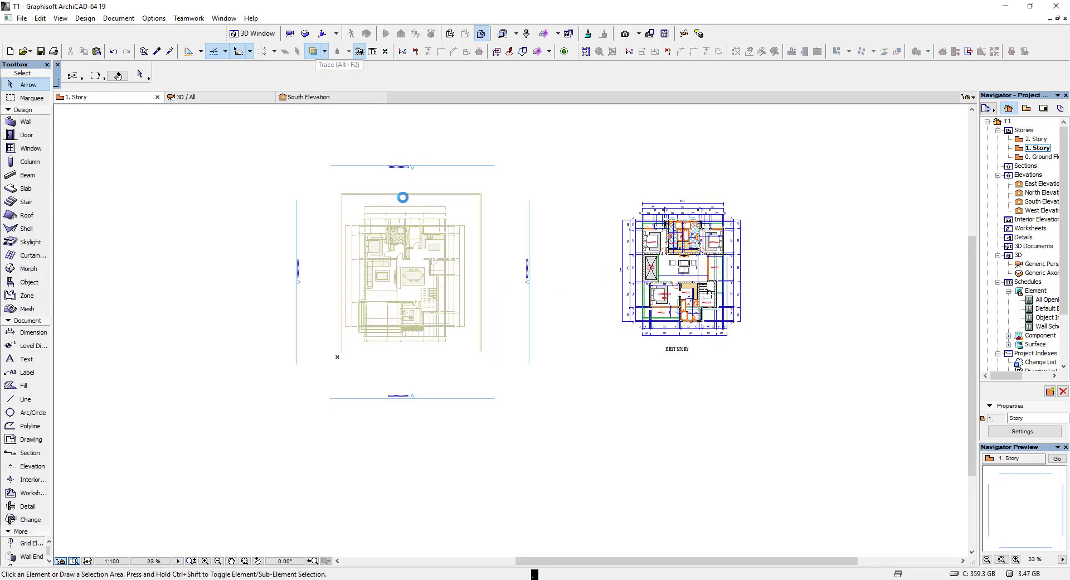
{"action": "scroll", "coordinate": [407, 223], "scroll_direction": "up", "scroll_amount": 2}
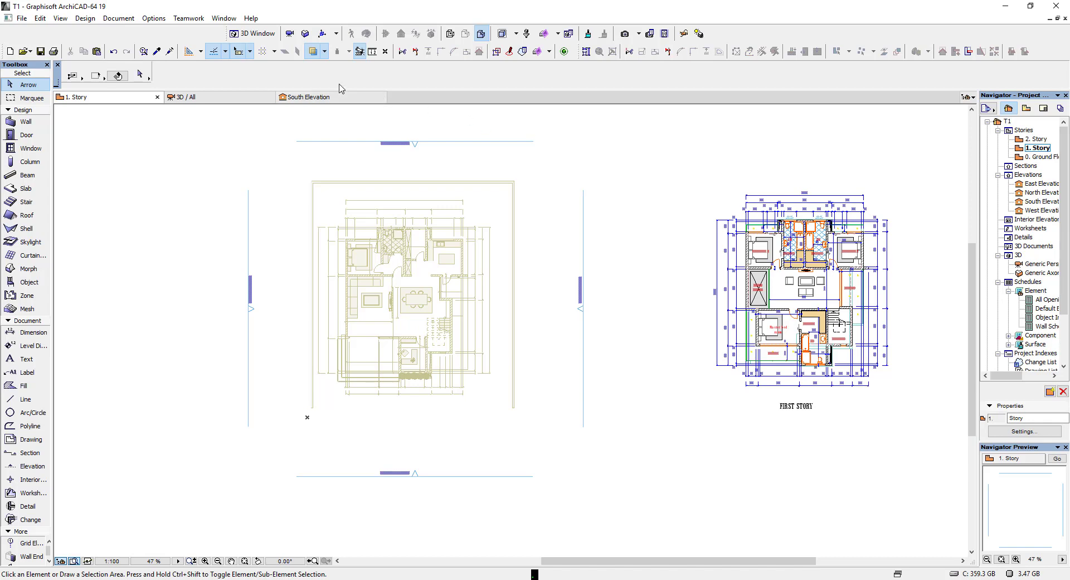
{"action": "left_click", "coordinate": [313, 52]}
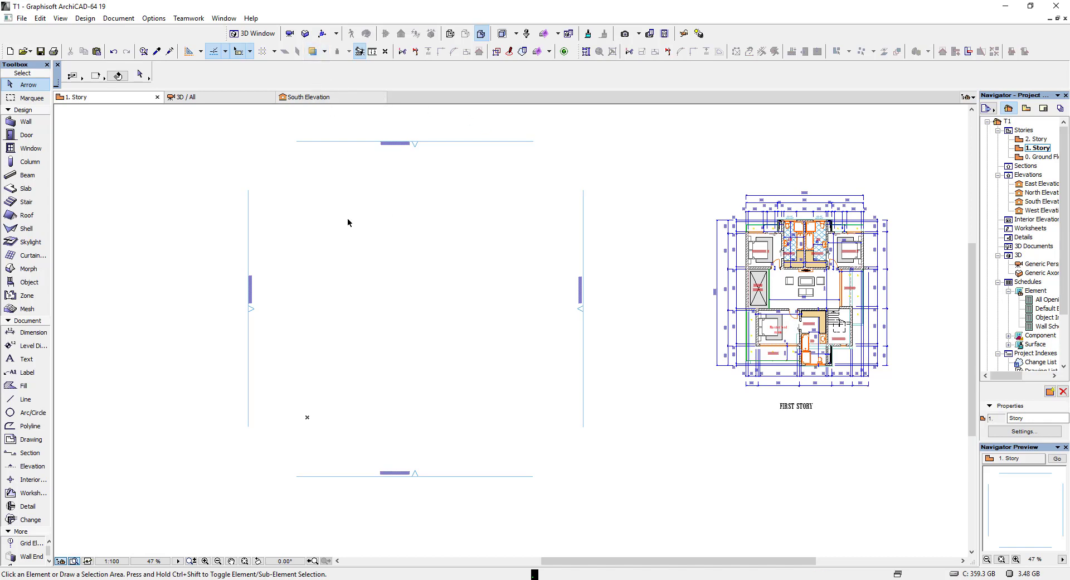
{"action": "left_click", "coordinate": [311, 53]}
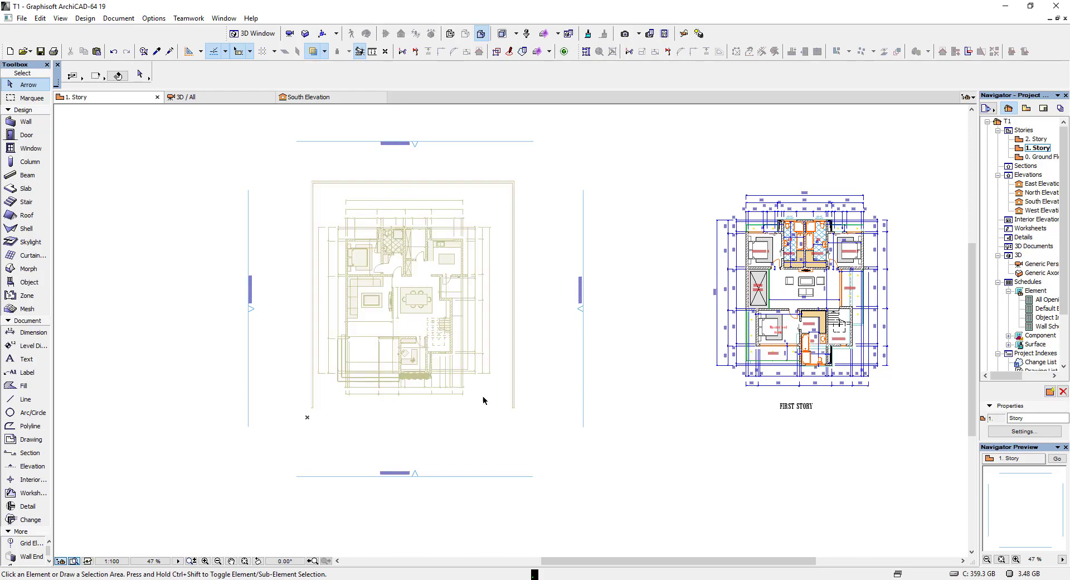
Move all first-story linework from its top-left wall corner onto the matching ground-floor trace corner
{"action": "scroll", "coordinate": [770, 225], "scroll_direction": "up", "scroll_amount": 5}
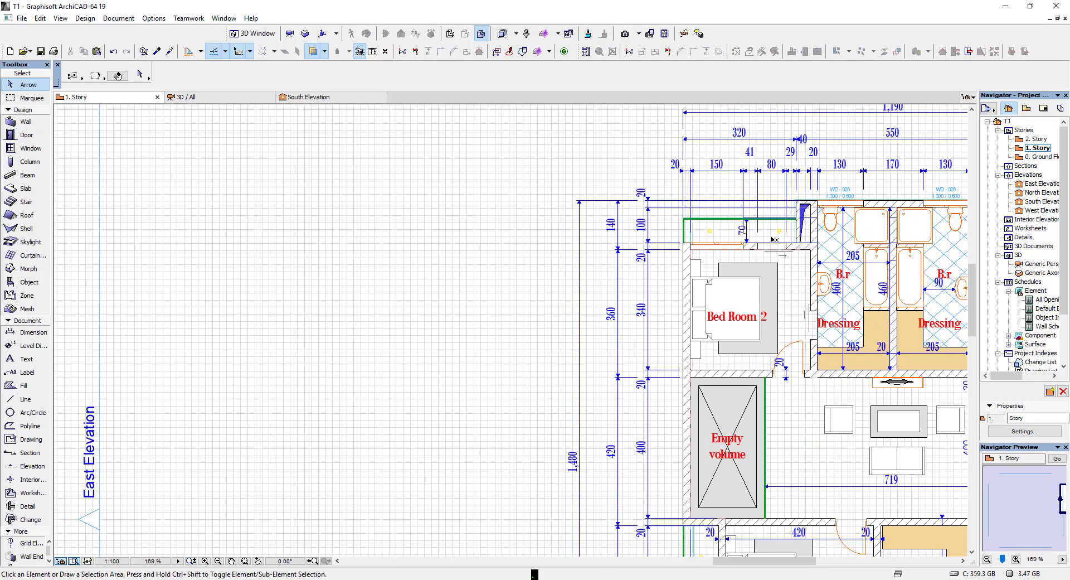
{"action": "key", "text": "ctrl+a"}
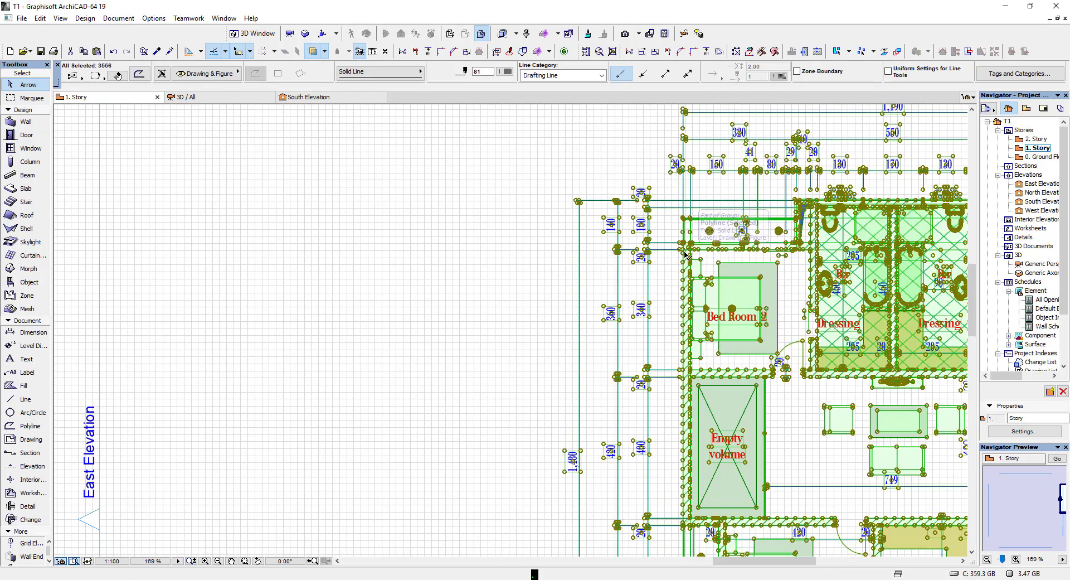
{"action": "scroll", "coordinate": [694, 244], "scroll_direction": "up", "scroll_amount": 6}
{"action": "scroll", "coordinate": [687, 234], "scroll_direction": "up", "scroll_amount": 8}
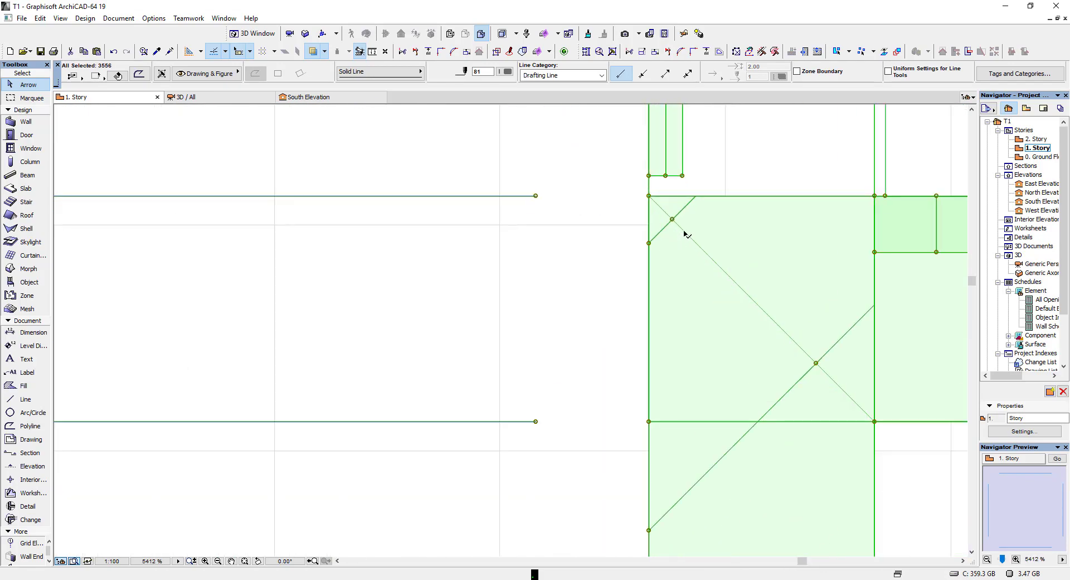
{"action": "key", "text": "ctrl+d"}
{"action": "left_click", "coordinate": [650, 196]}
{"action": "scroll", "coordinate": [663, 237], "scroll_direction": "down", "scroll_amount": 3}
{"action": "scroll", "coordinate": [652, 257], "scroll_direction": "down", "scroll_amount": 8}
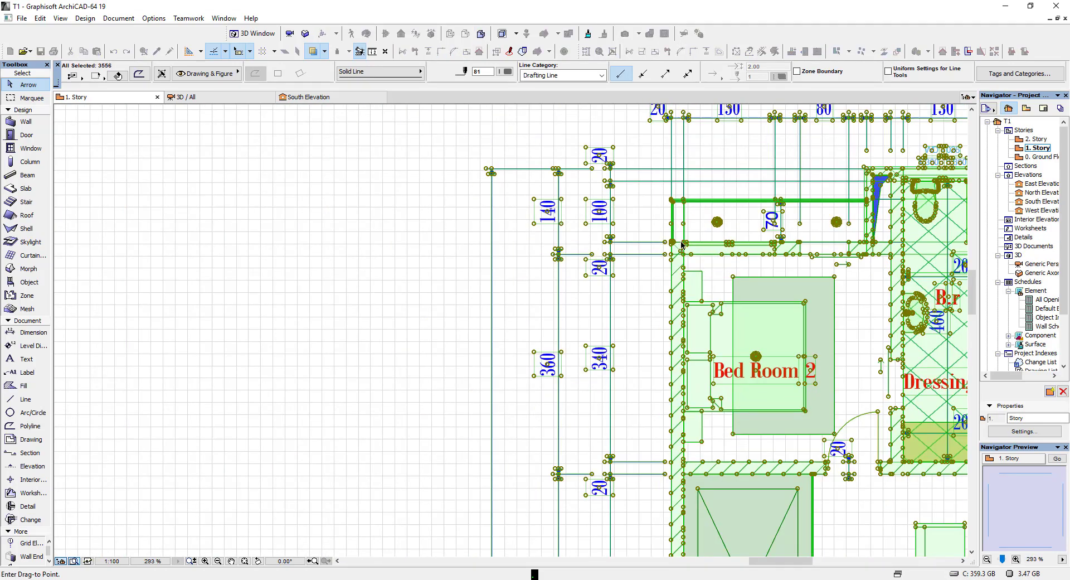
{"action": "scroll", "coordinate": [639, 272], "scroll_direction": "down", "scroll_amount": 9}
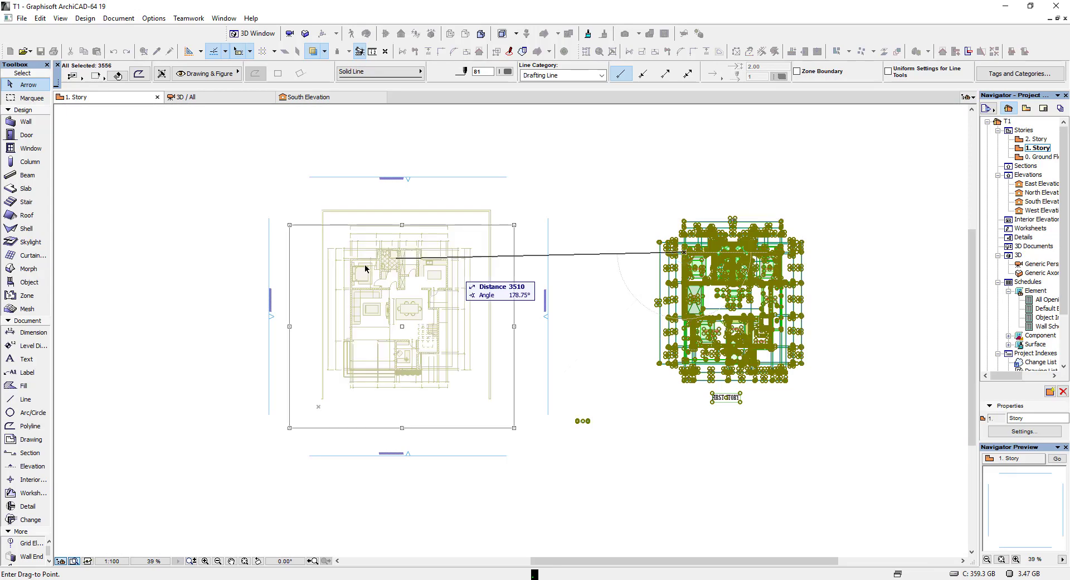
{"action": "scroll", "coordinate": [371, 269], "scroll_direction": "up", "scroll_amount": 7}
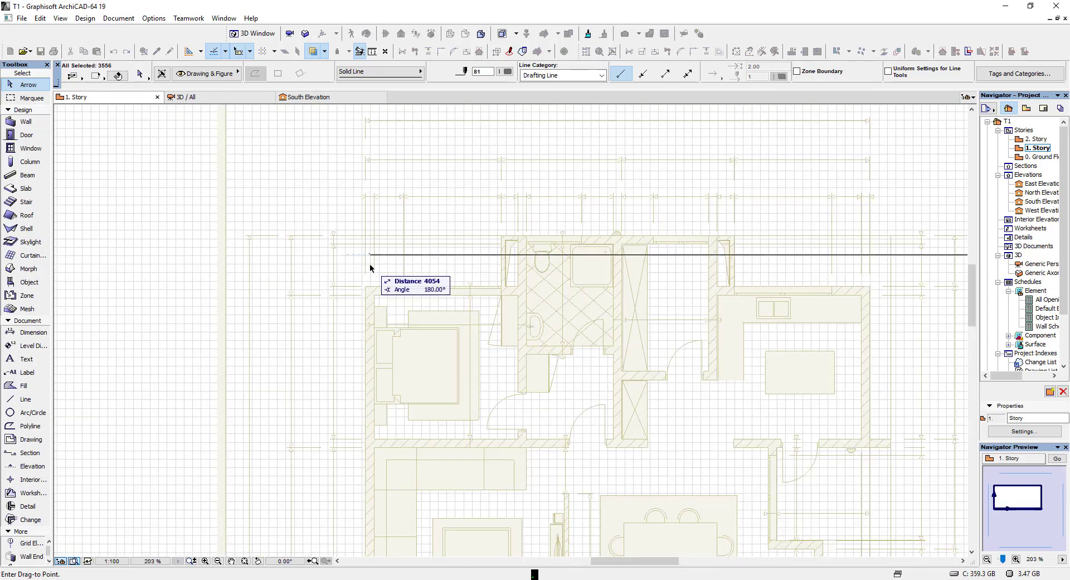
{"action": "left_click", "coordinate": [376, 261]}
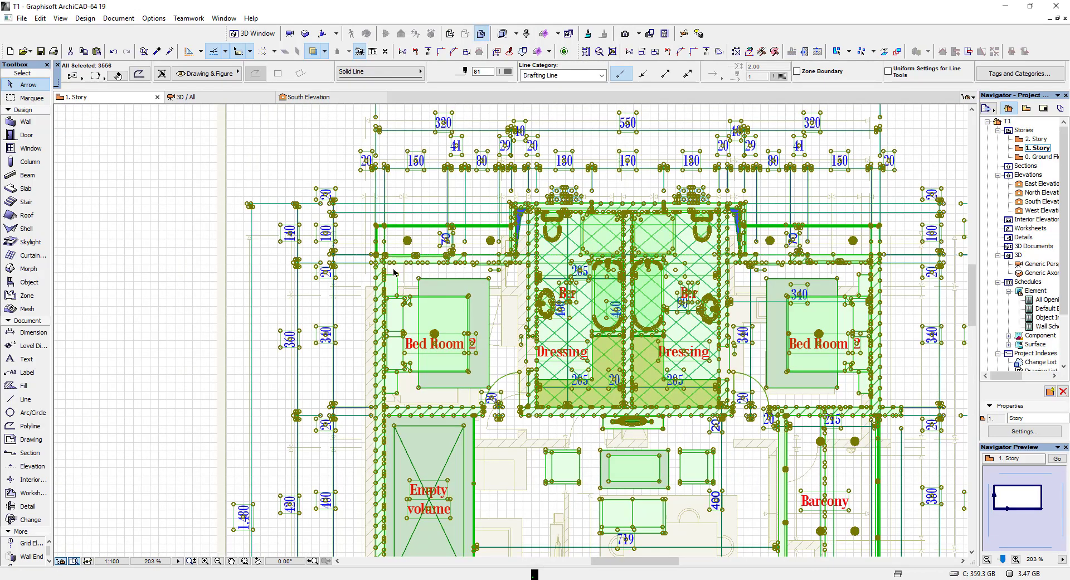
Start another move from the wall corner, then switch to the 0. Ground Floor story
{"action": "scroll", "coordinate": [394, 271], "scroll_direction": "up", "scroll_amount": 2}
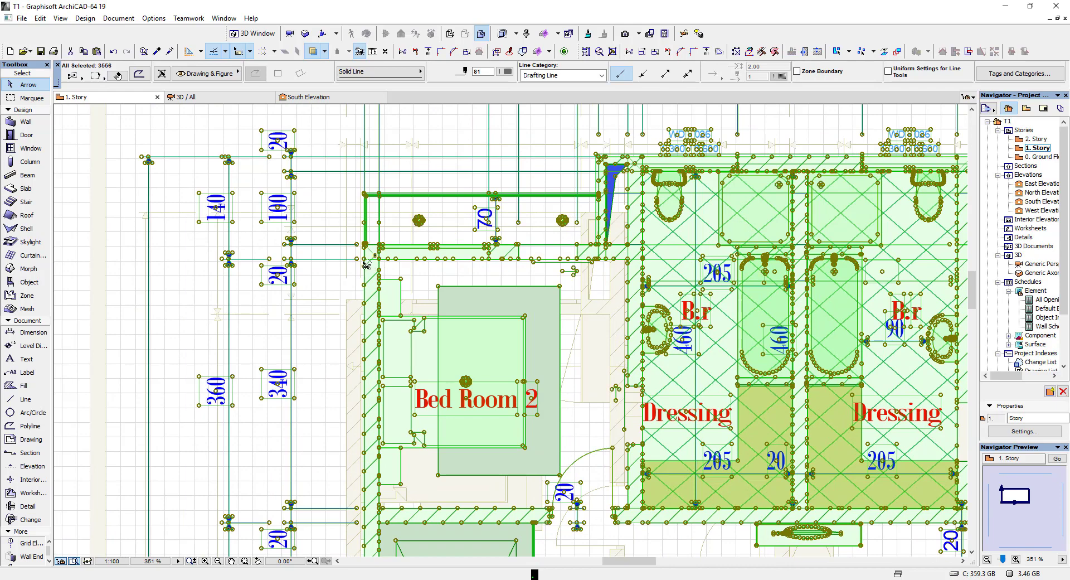
{"action": "scroll", "coordinate": [356, 265], "scroll_direction": "up", "scroll_amount": 4}
{"action": "key", "text": "ctrl+d"}
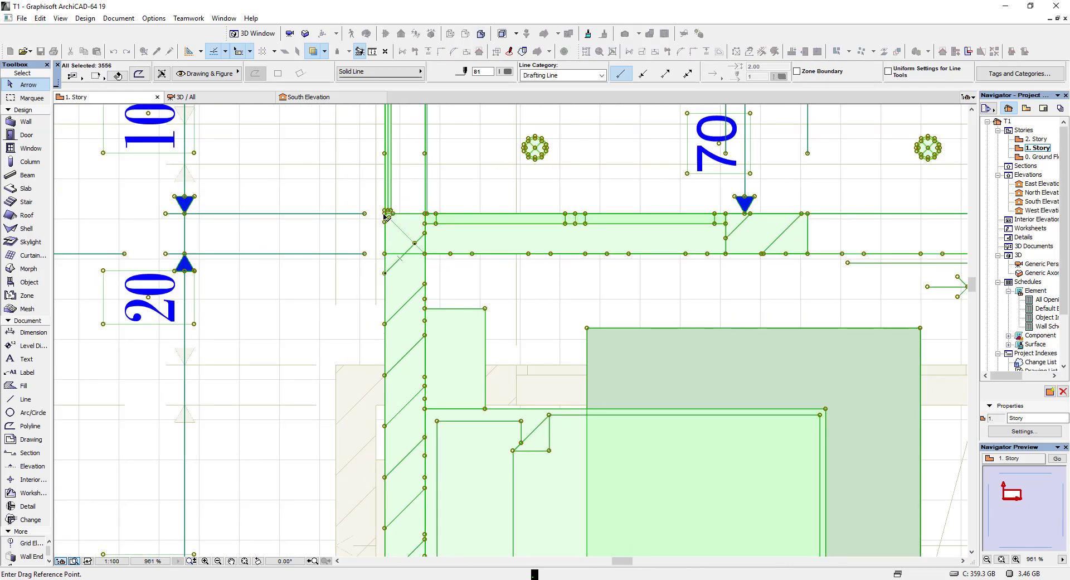
{"action": "left_click", "coordinate": [386, 213]}
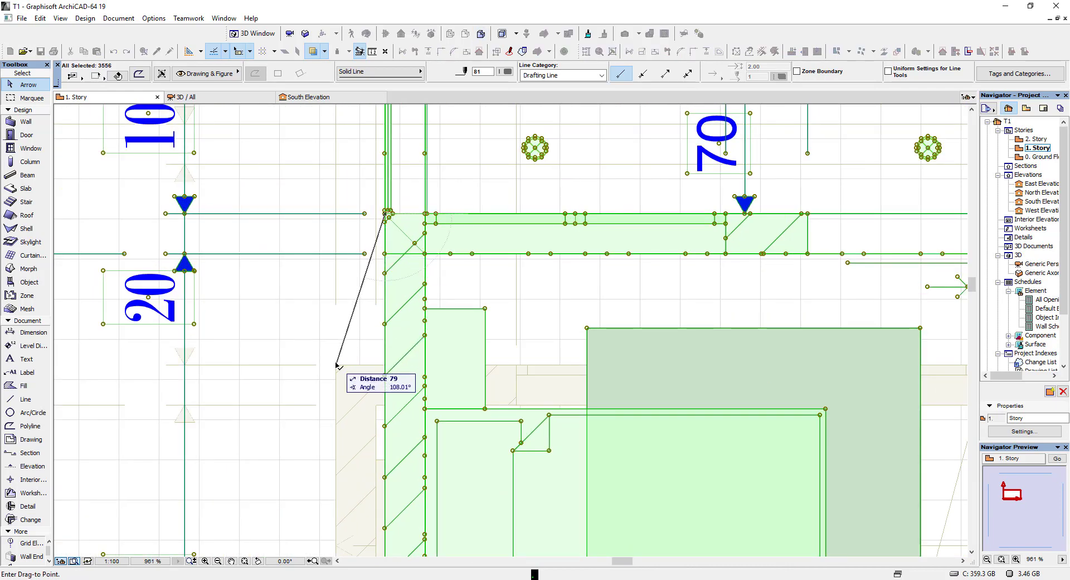
{"action": "scroll", "coordinate": [313, 296], "scroll_direction": "up", "scroll_amount": 3}
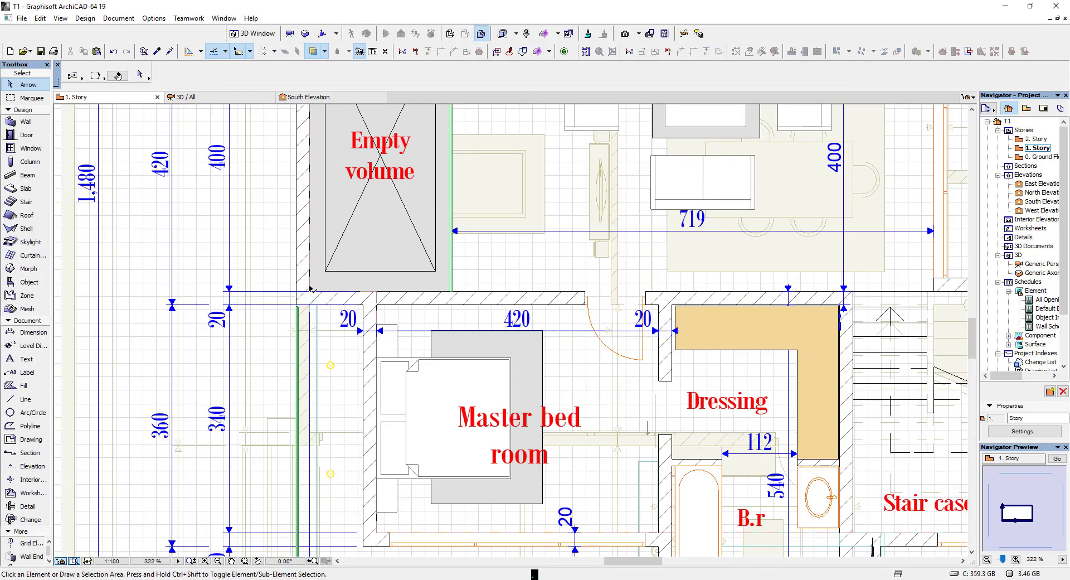
{"action": "scroll", "coordinate": [431, 305], "scroll_direction": "down", "scroll_amount": 3}
{"action": "key", "text": "ctrl+Down"}
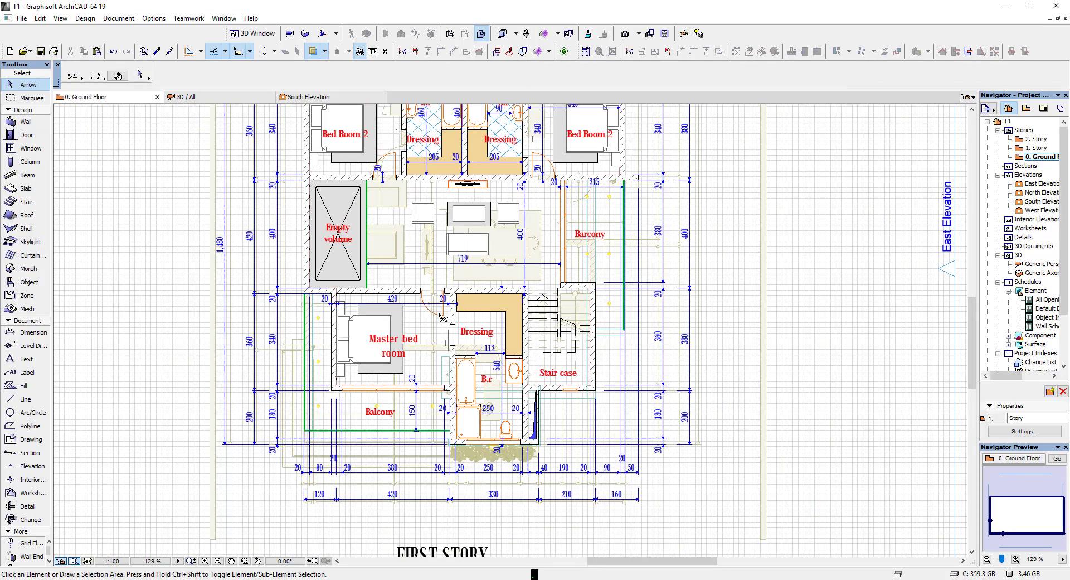